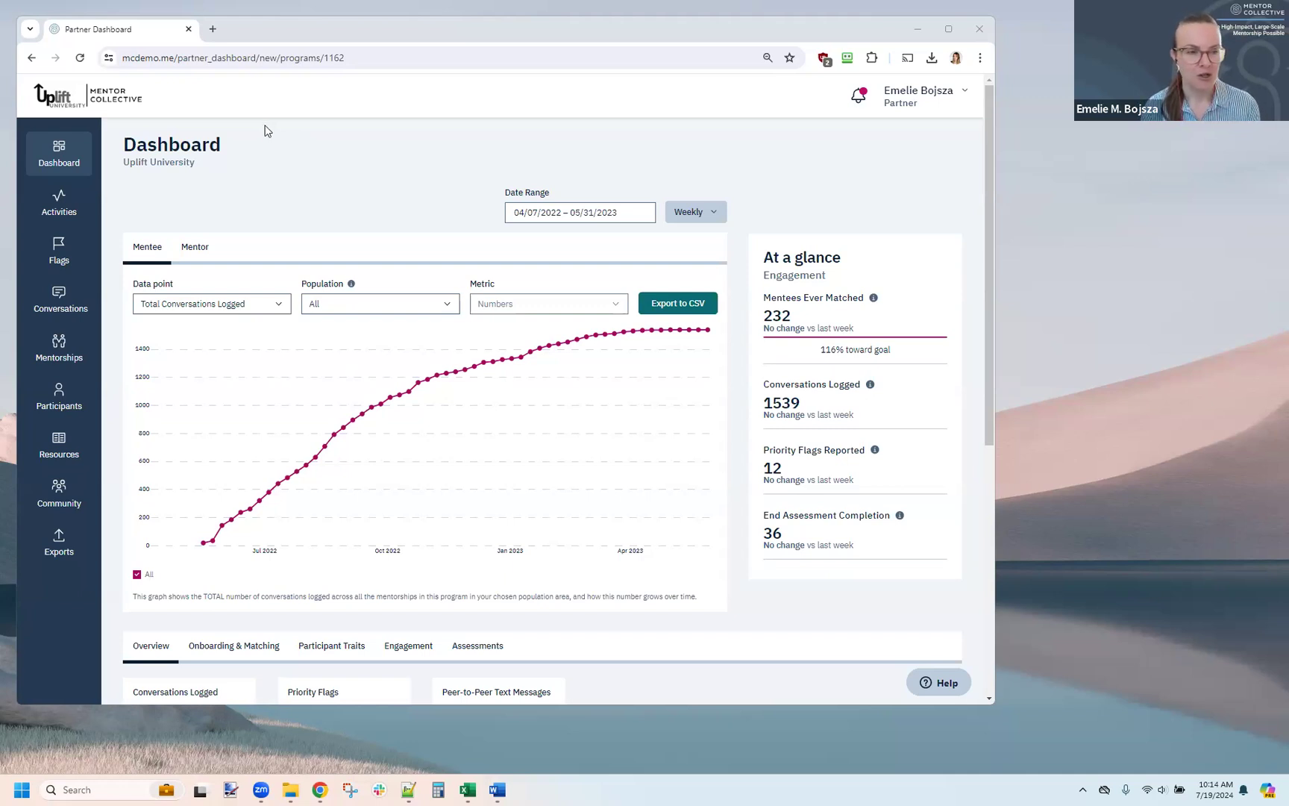
Open the exports page and view the audience choices for exporting participant data.
{"action": "left_click", "coordinate": [42, 550]}
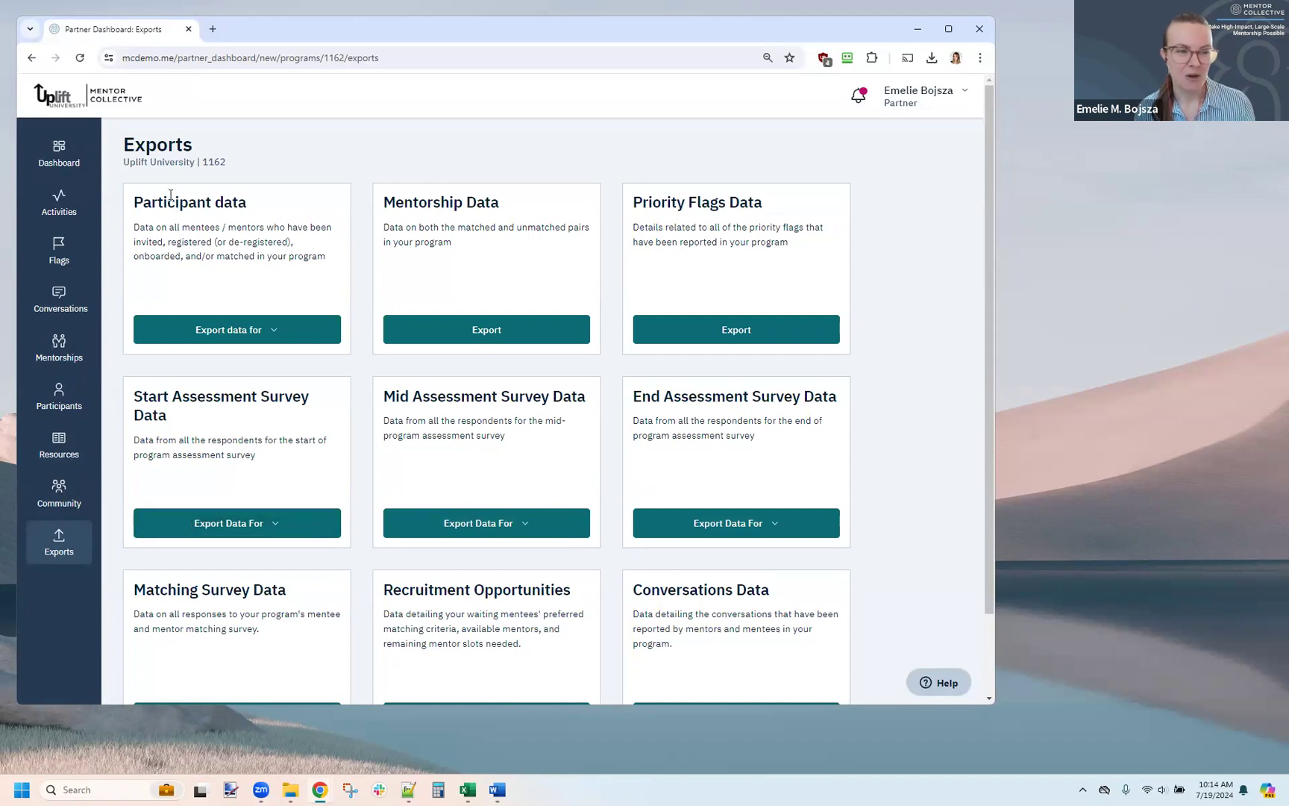
{"action": "left_click", "coordinate": [248, 336]}
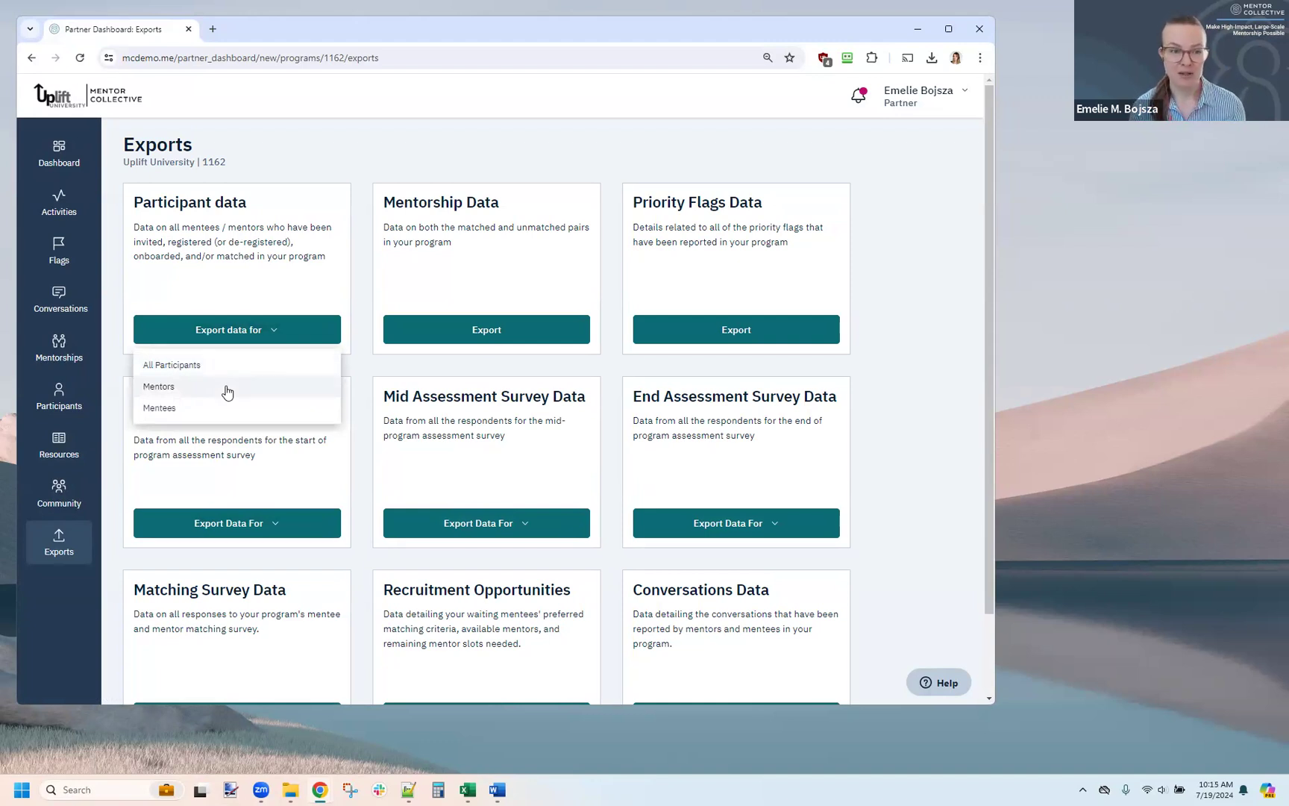
{"action": "left_click", "coordinate": [412, 143]}
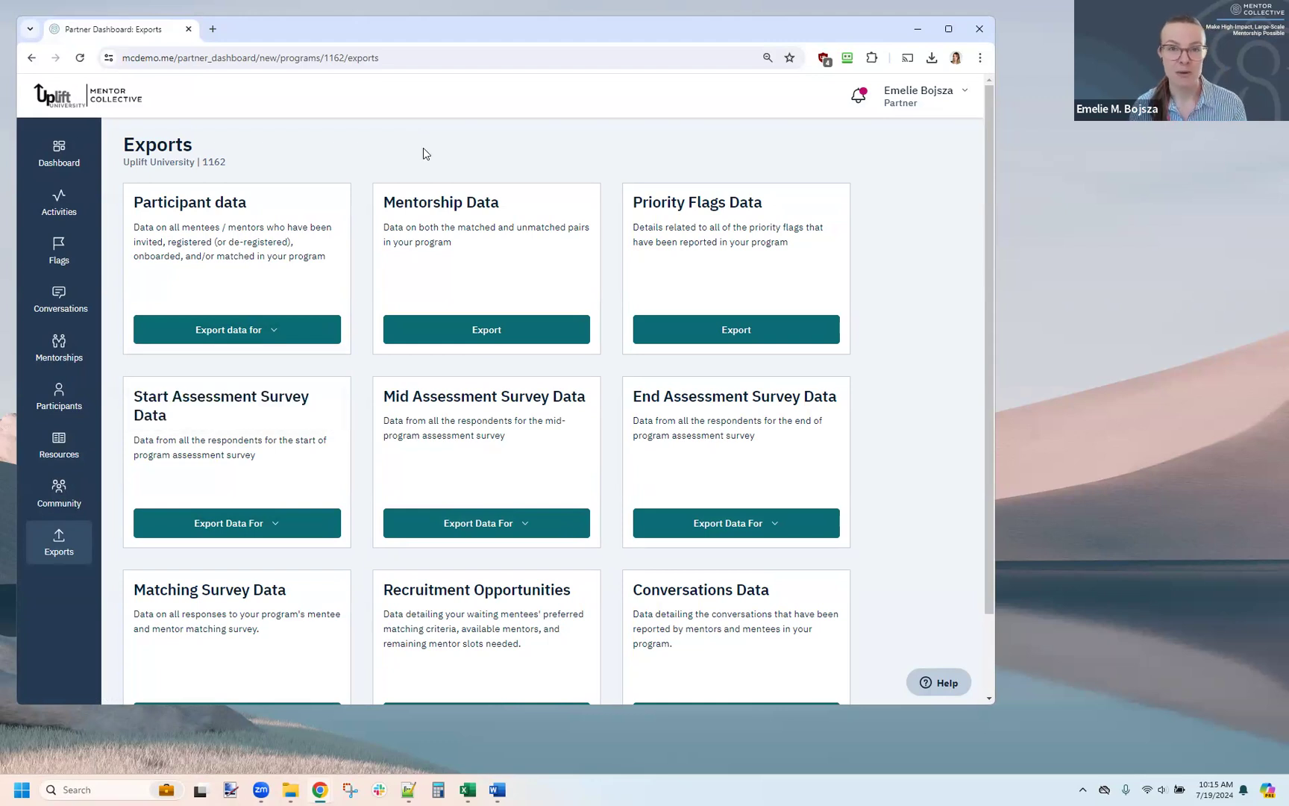
Filter the program's participants list to participant type Mentor with program status Matched.
{"action": "left_click", "coordinate": [77, 402]}
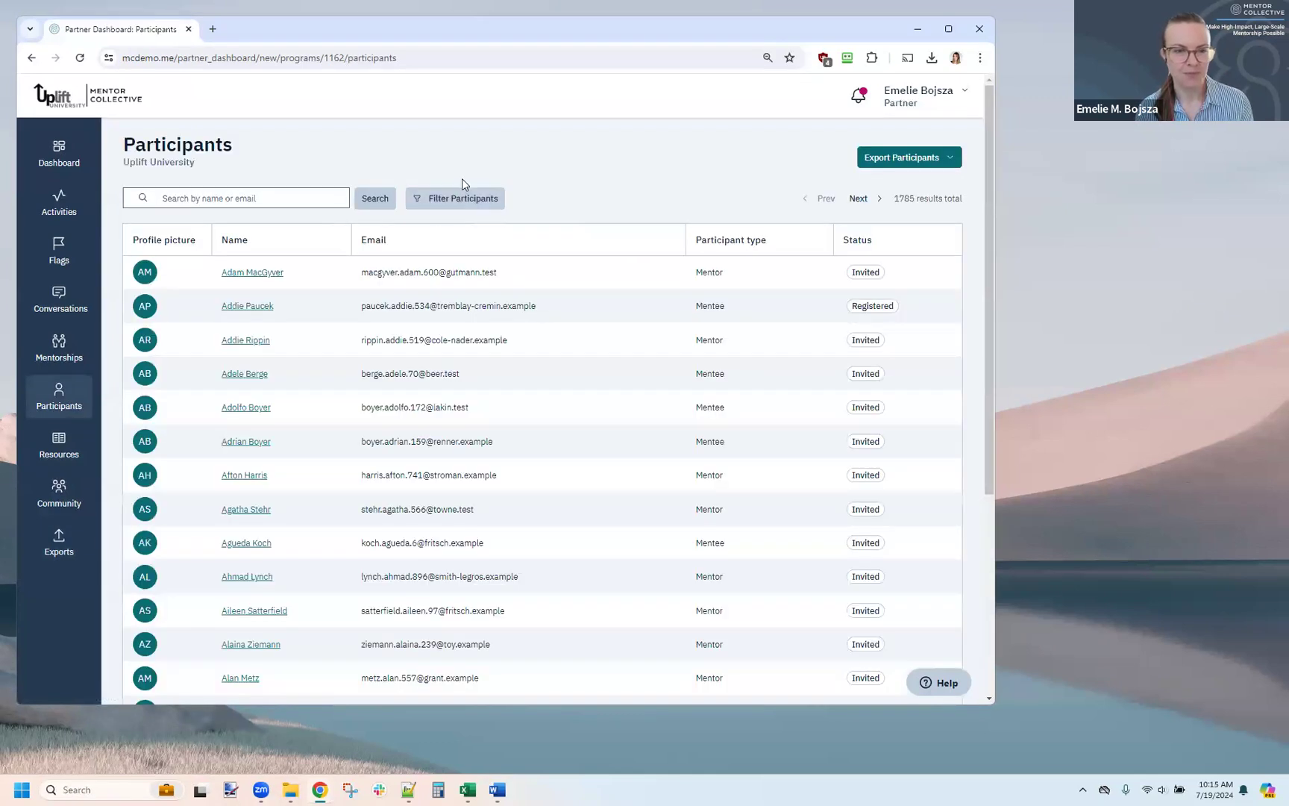
{"action": "left_click", "coordinate": [470, 202]}
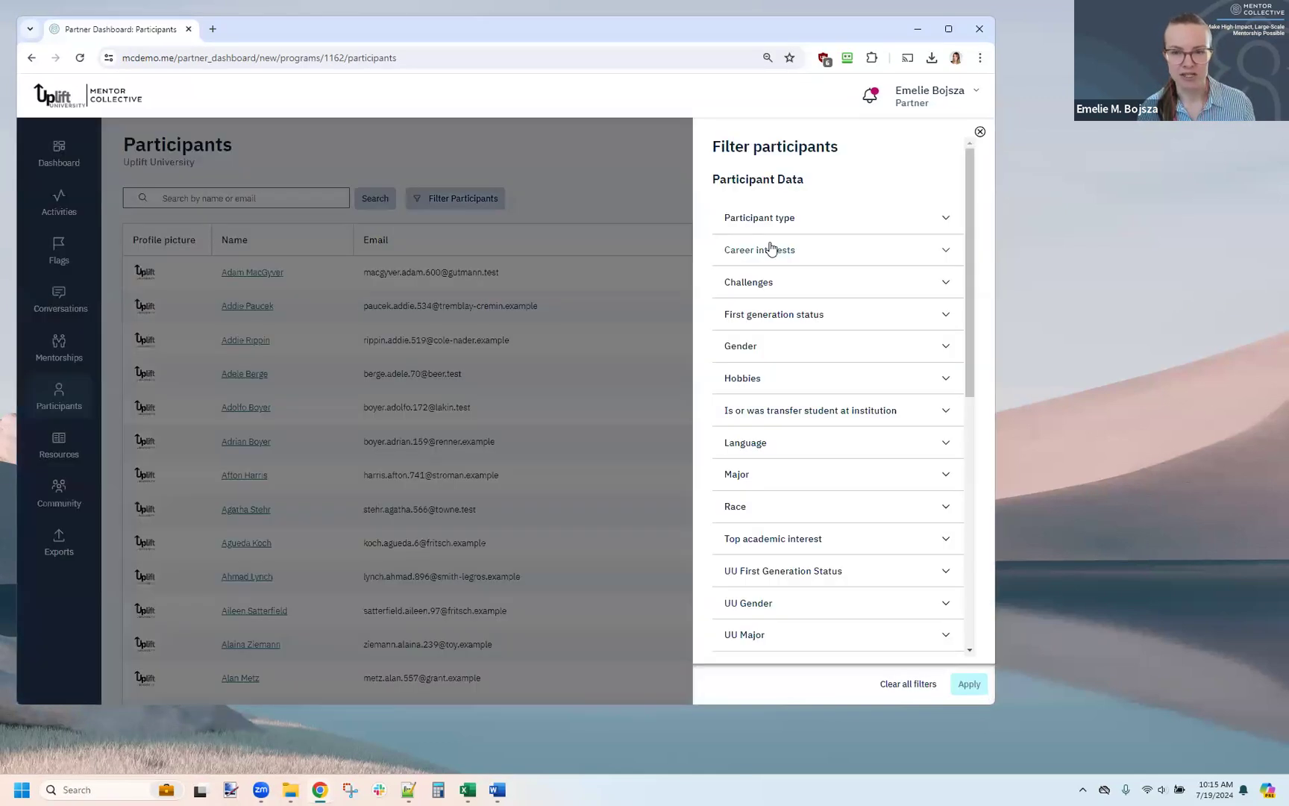
{"action": "left_click", "coordinate": [818, 219]}
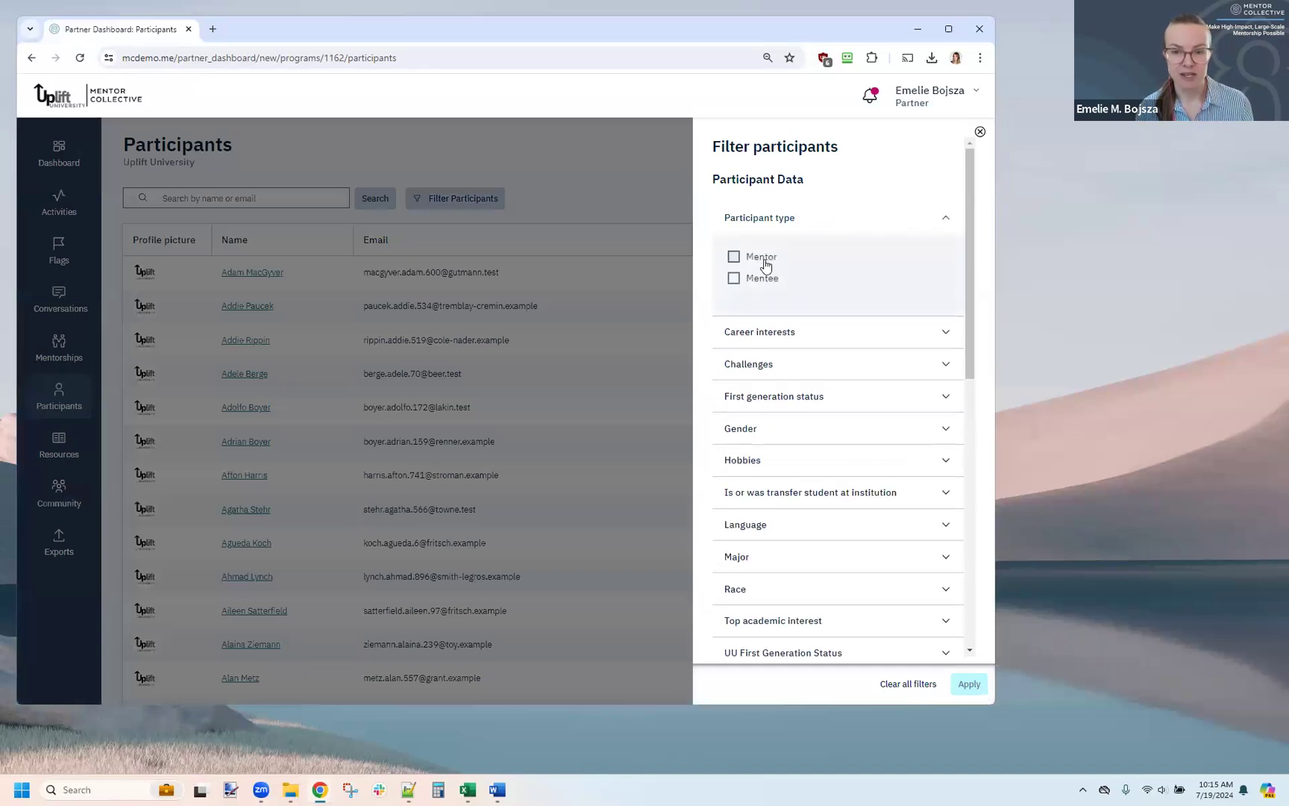
{"action": "left_click", "coordinate": [765, 261]}
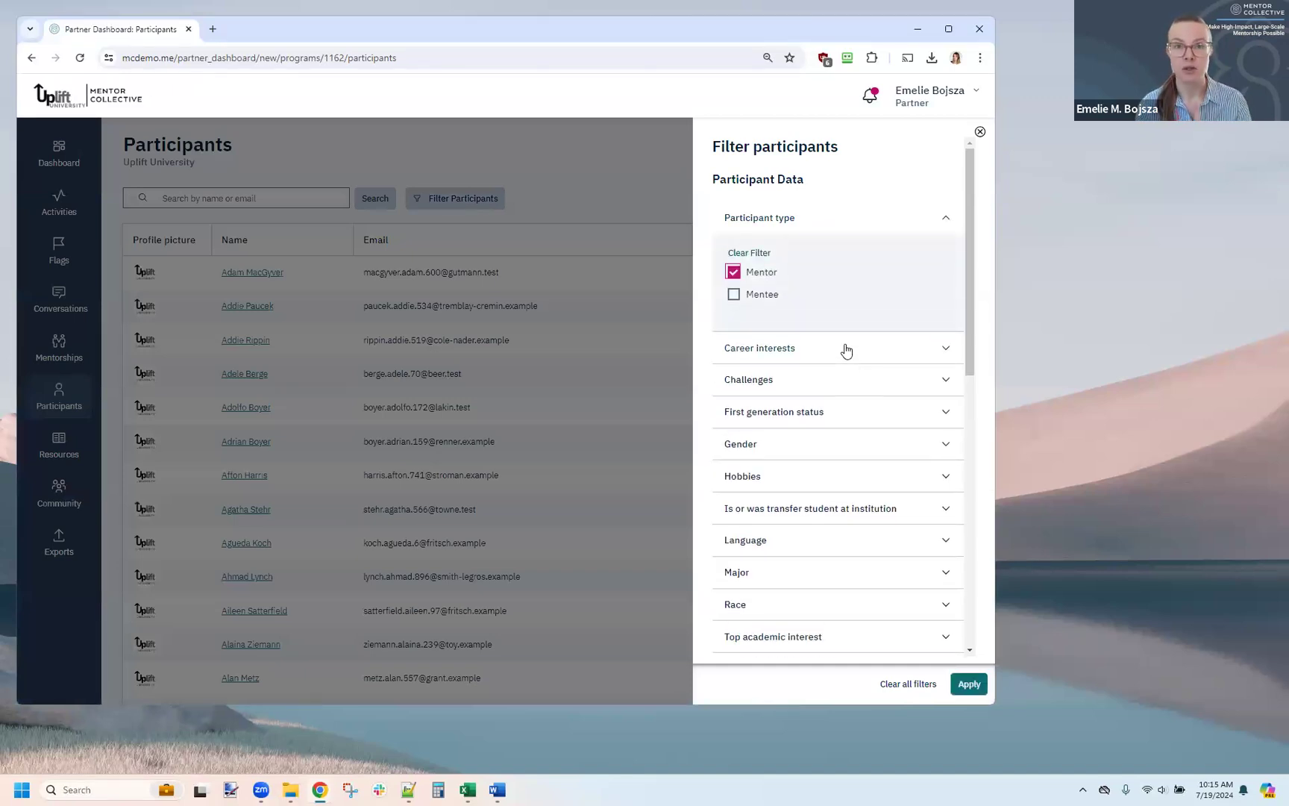
{"action": "scroll", "coordinate": [823, 363], "scroll_direction": "down", "scroll_amount": 4}
{"action": "scroll", "coordinate": [845, 344], "scroll_direction": "down", "scroll_amount": 4}
{"action": "left_click", "coordinate": [851, 275]}
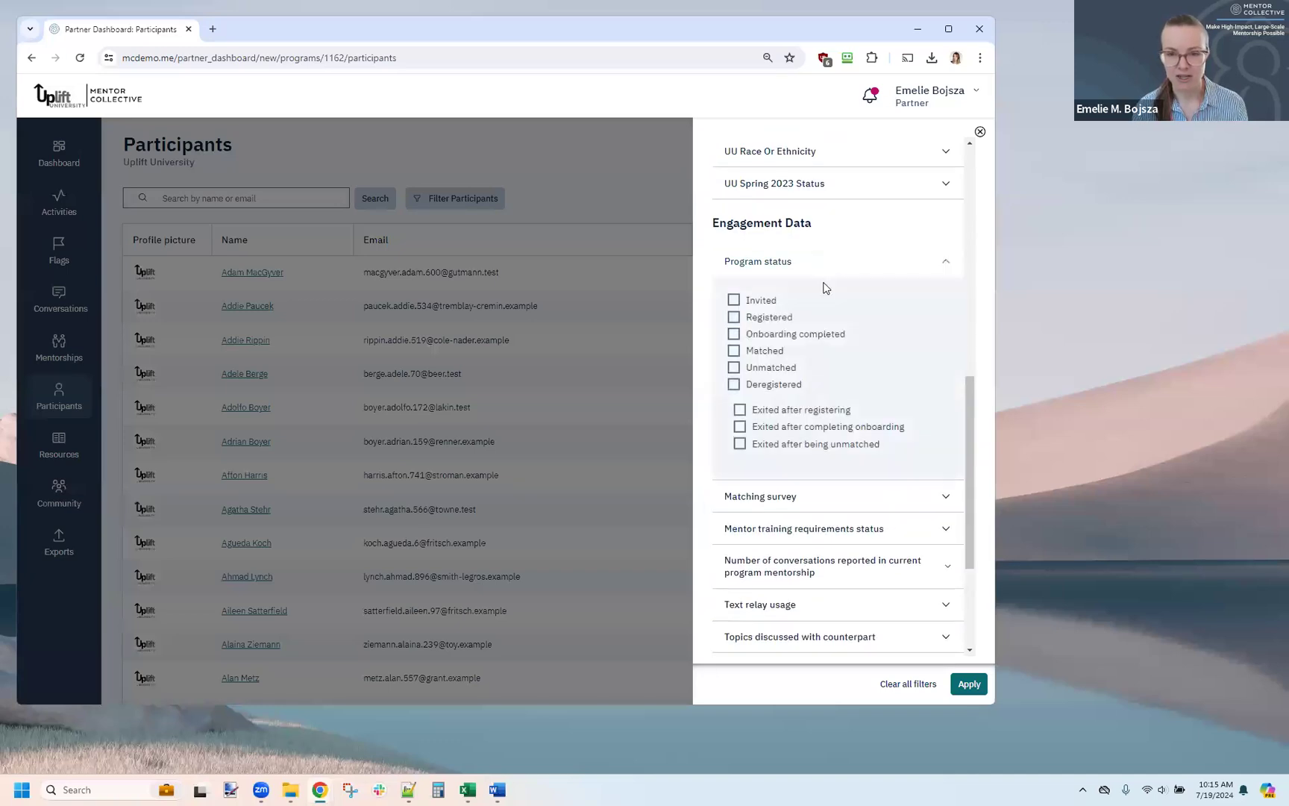
{"action": "left_click", "coordinate": [771, 352]}
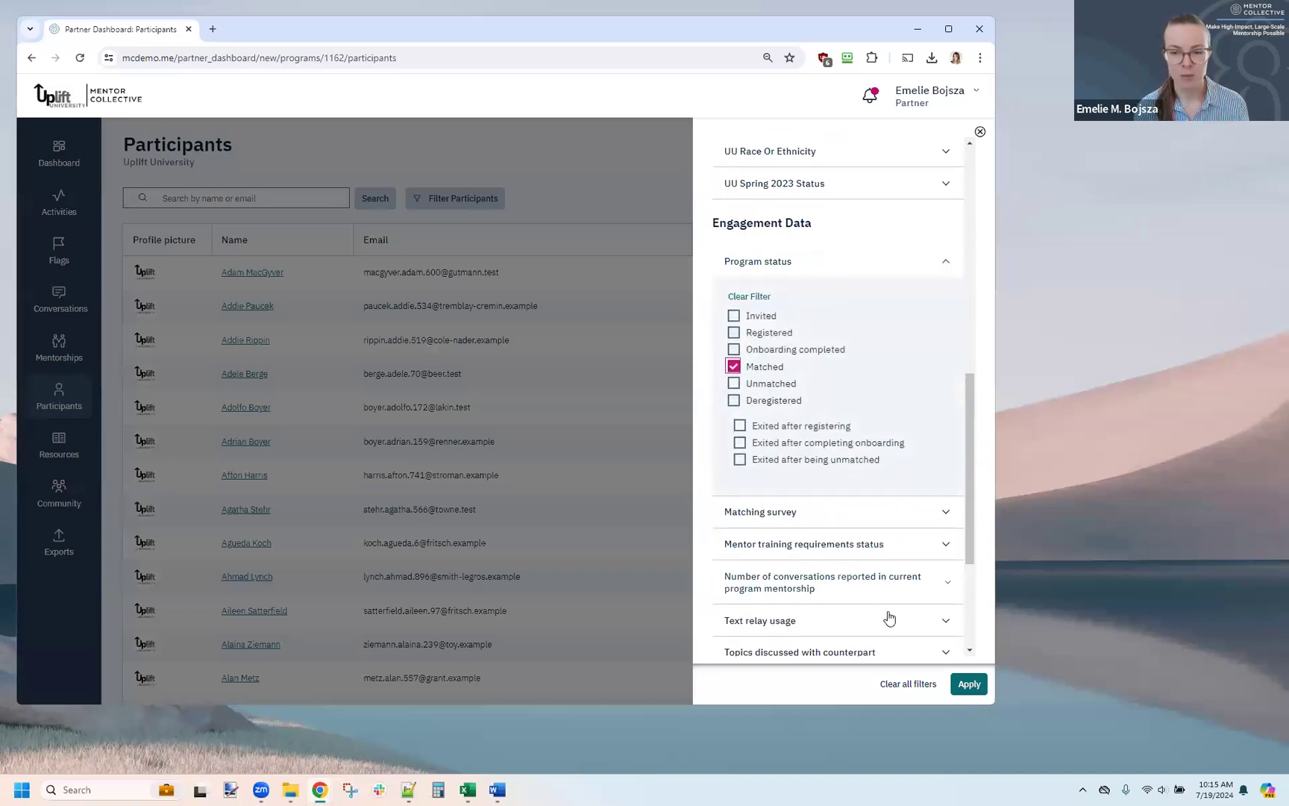
{"action": "left_click", "coordinate": [969, 684]}
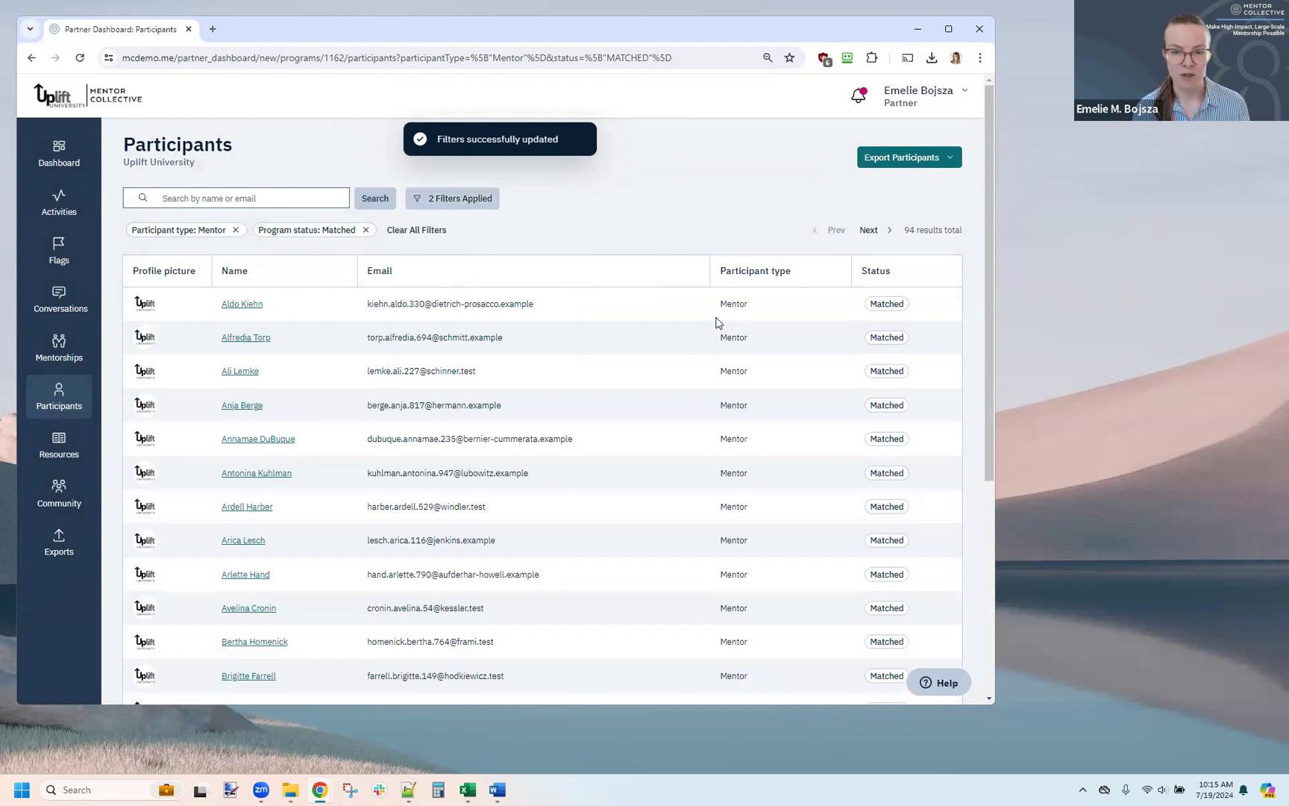
{"action": "double_click", "coordinate": [734, 304]}
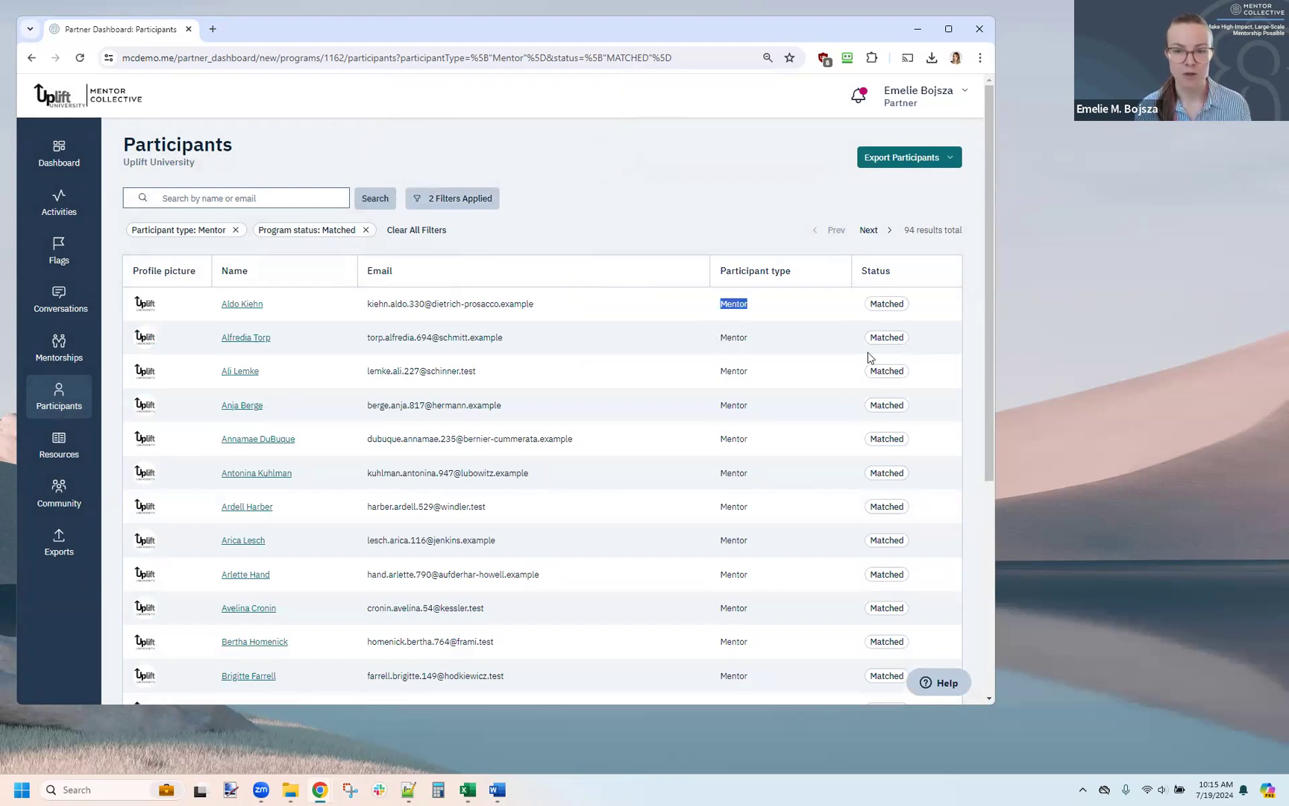
{"action": "double_click", "coordinate": [886, 304]}
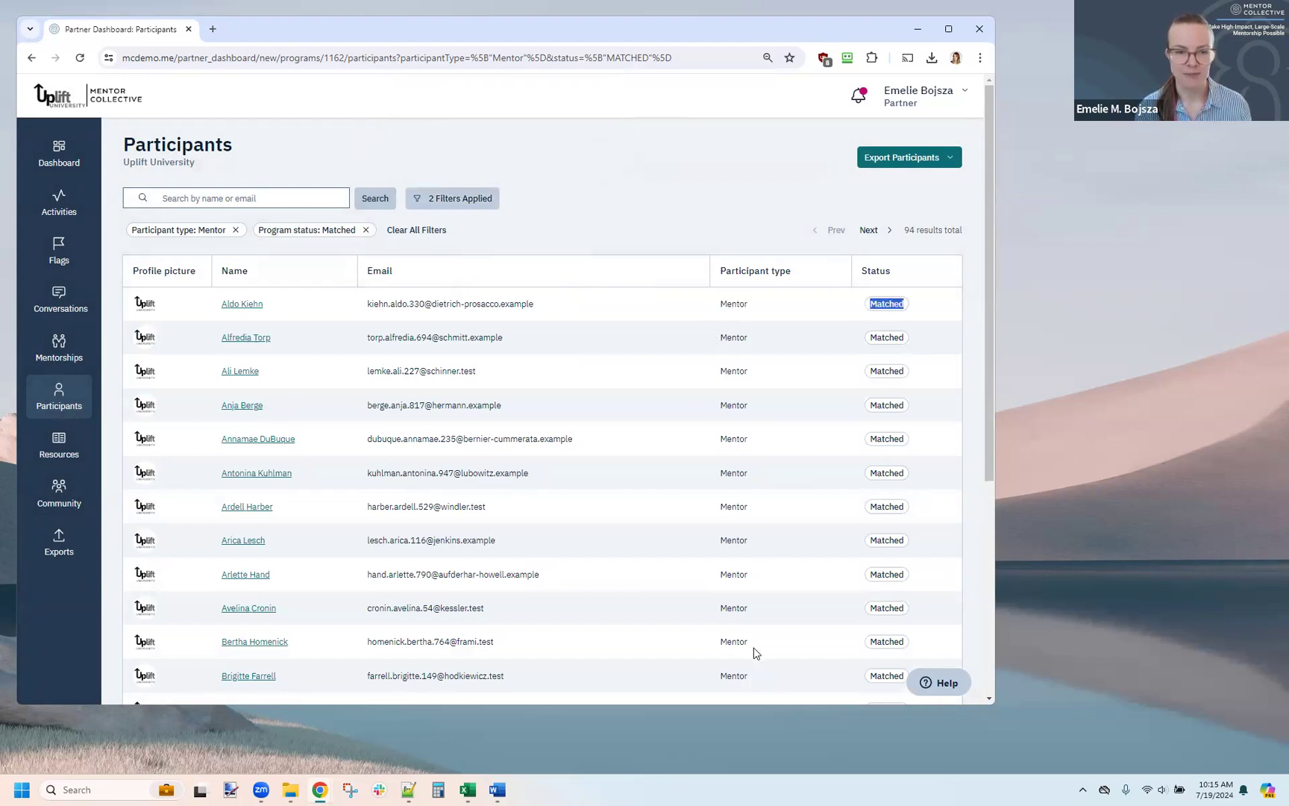
Switch to the DATA - Mentor Thank You workbook in Excel and look over the mentor data columns.
{"action": "left_click", "coordinate": [472, 791]}
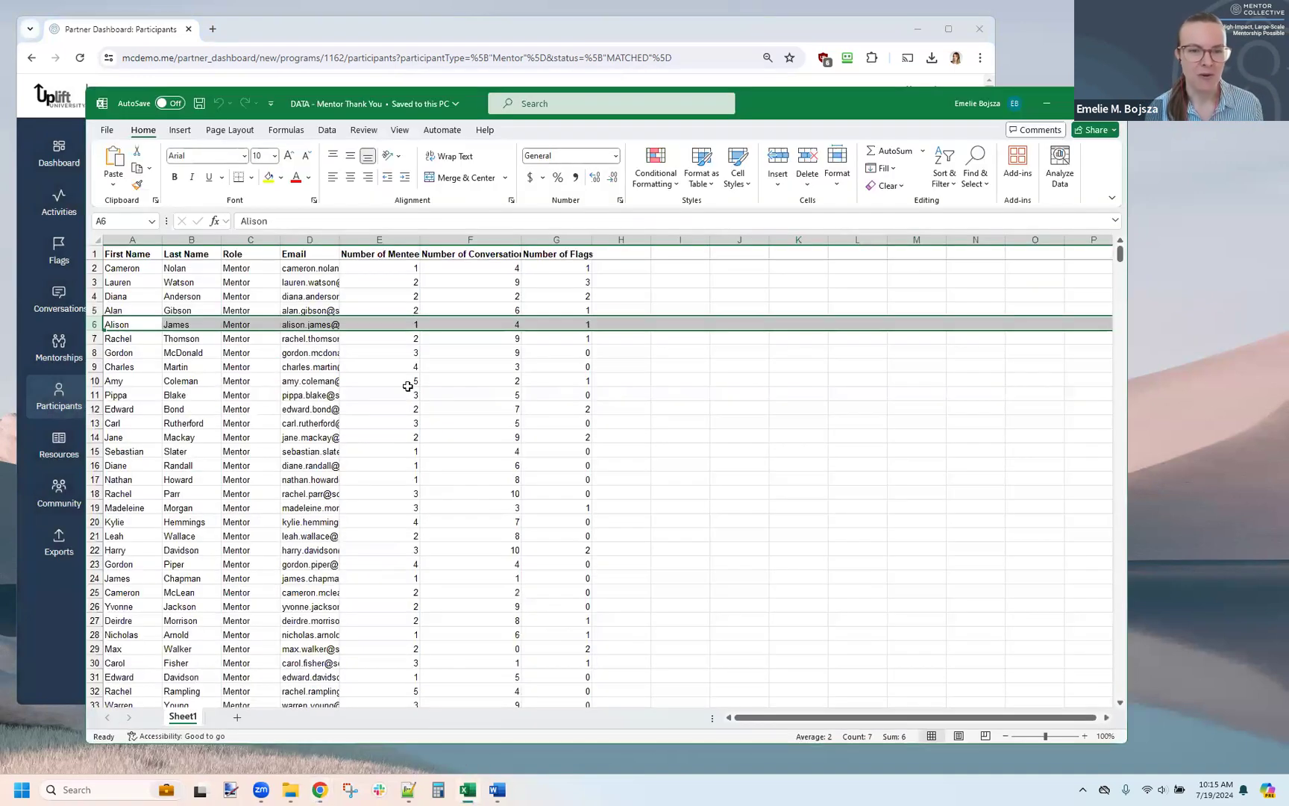
{"action": "left_click", "coordinate": [409, 388]}
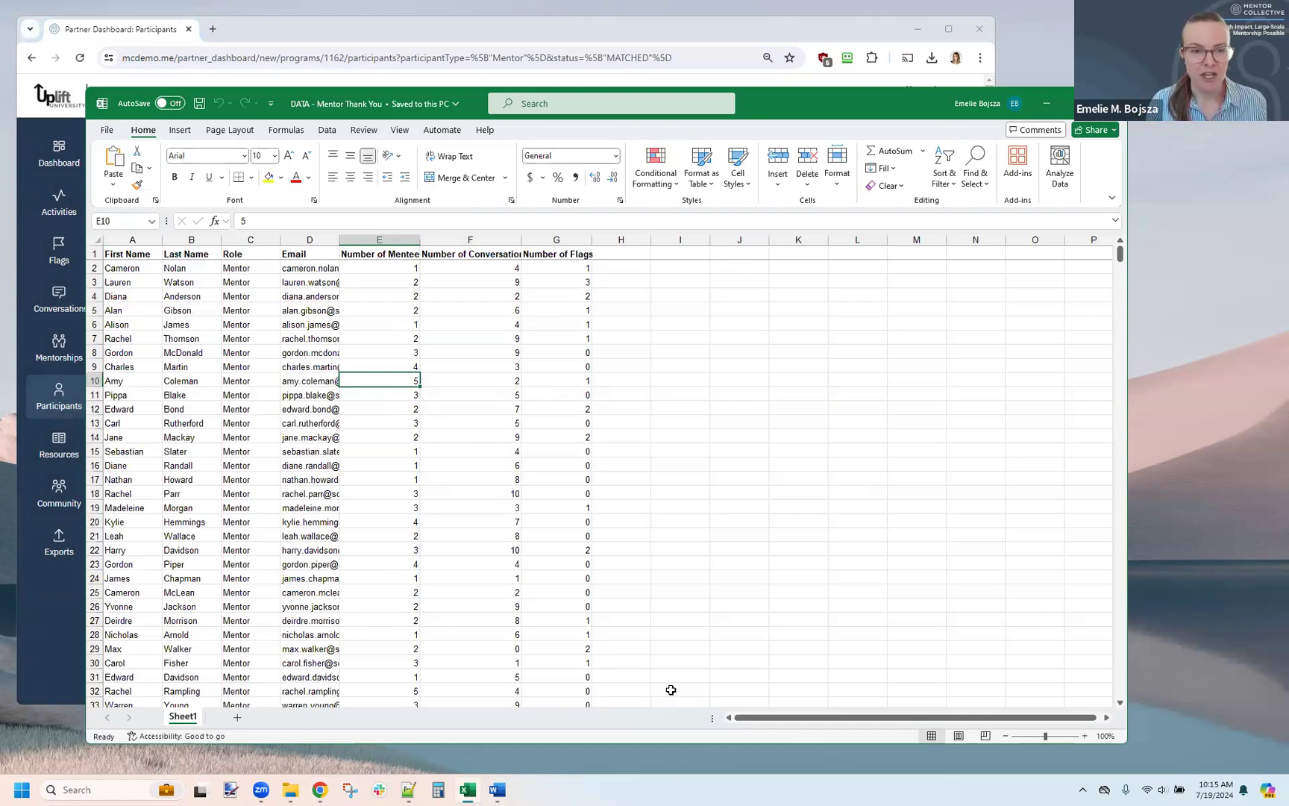
Switch to the EMAIL - Mentor Thank You document in Word, reposition and enlarge its window, and review the highlighted placeholders.
{"action": "left_click", "coordinate": [496, 790]}
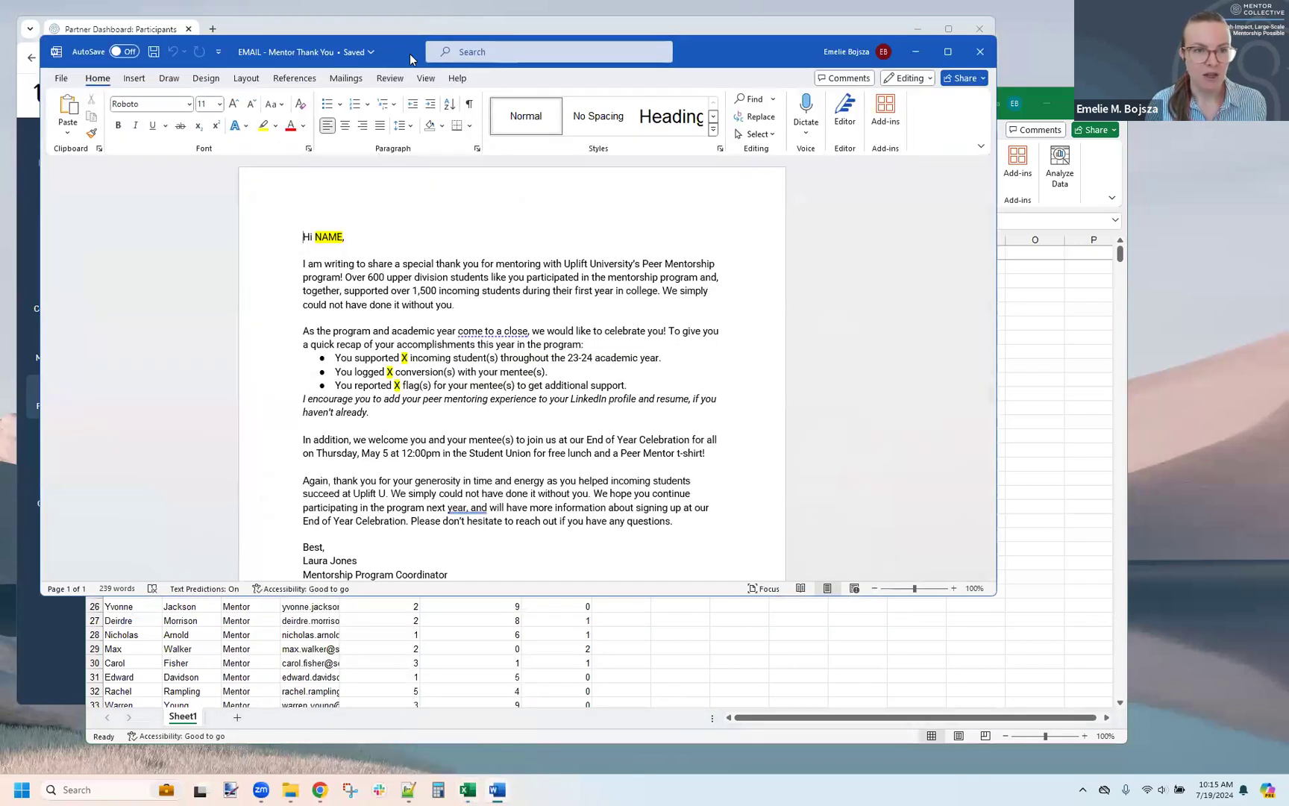
{"action": "left_click_drag", "start_coordinate": [409, 57], "coordinate": [506, 83]}
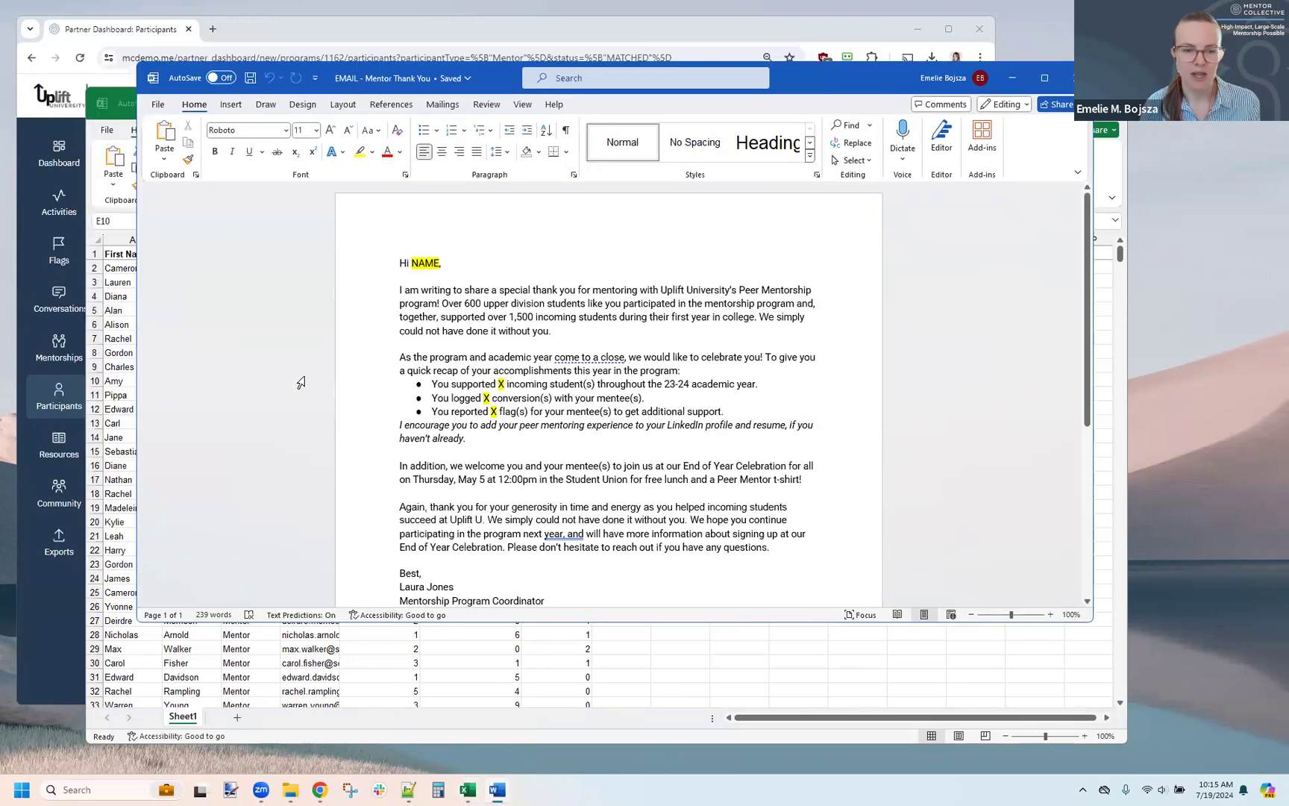
{"action": "left_click_drag", "start_coordinate": [504, 622], "coordinate": [531, 653]}
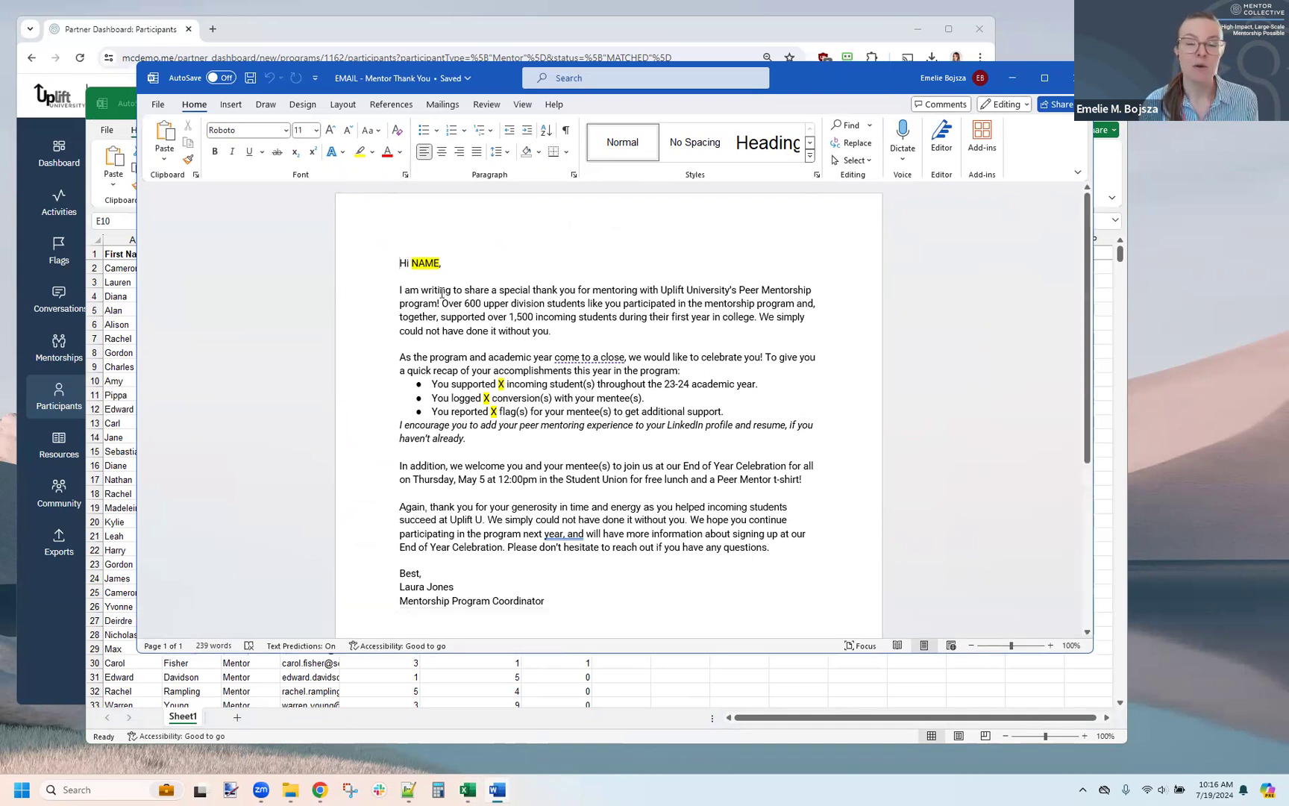
{"action": "triple_click", "coordinate": [416, 262]}
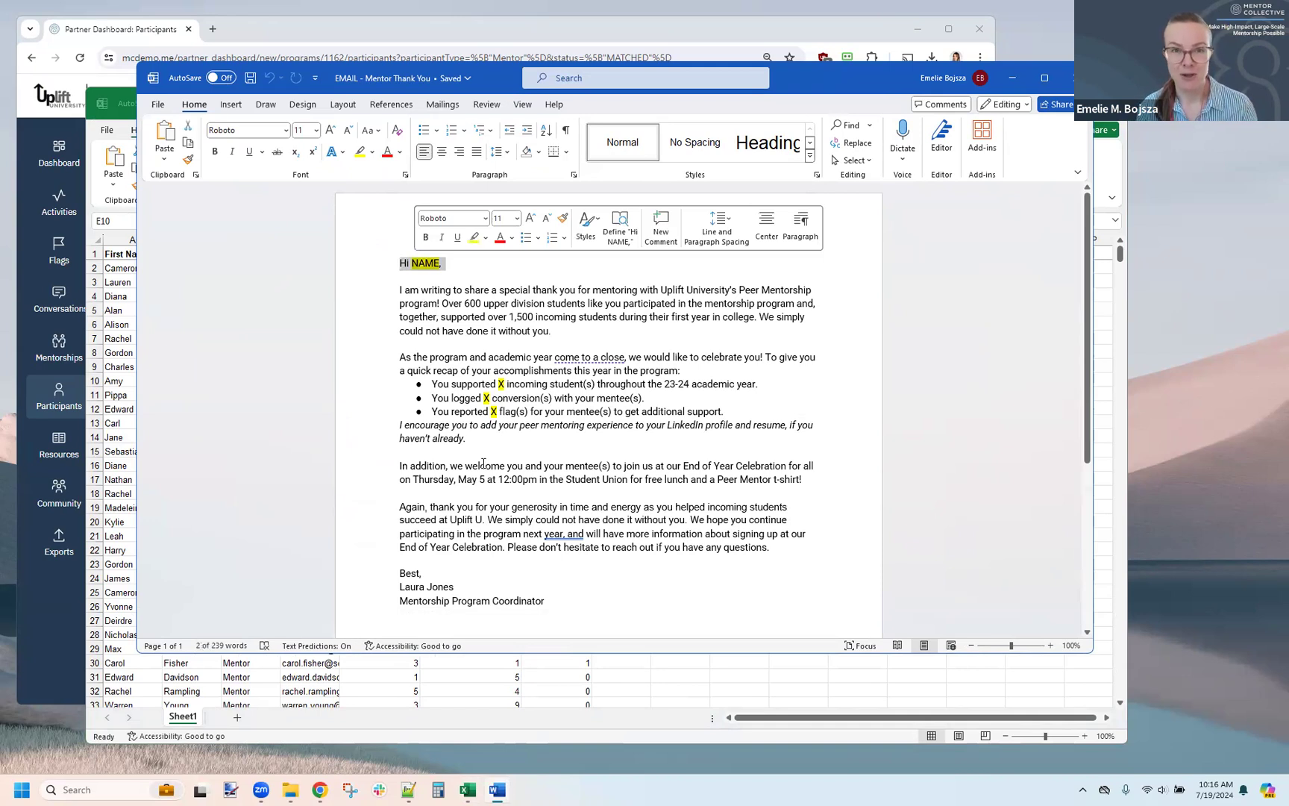
{"action": "left_click_drag", "start_coordinate": [499, 383], "coordinate": [497, 412]}
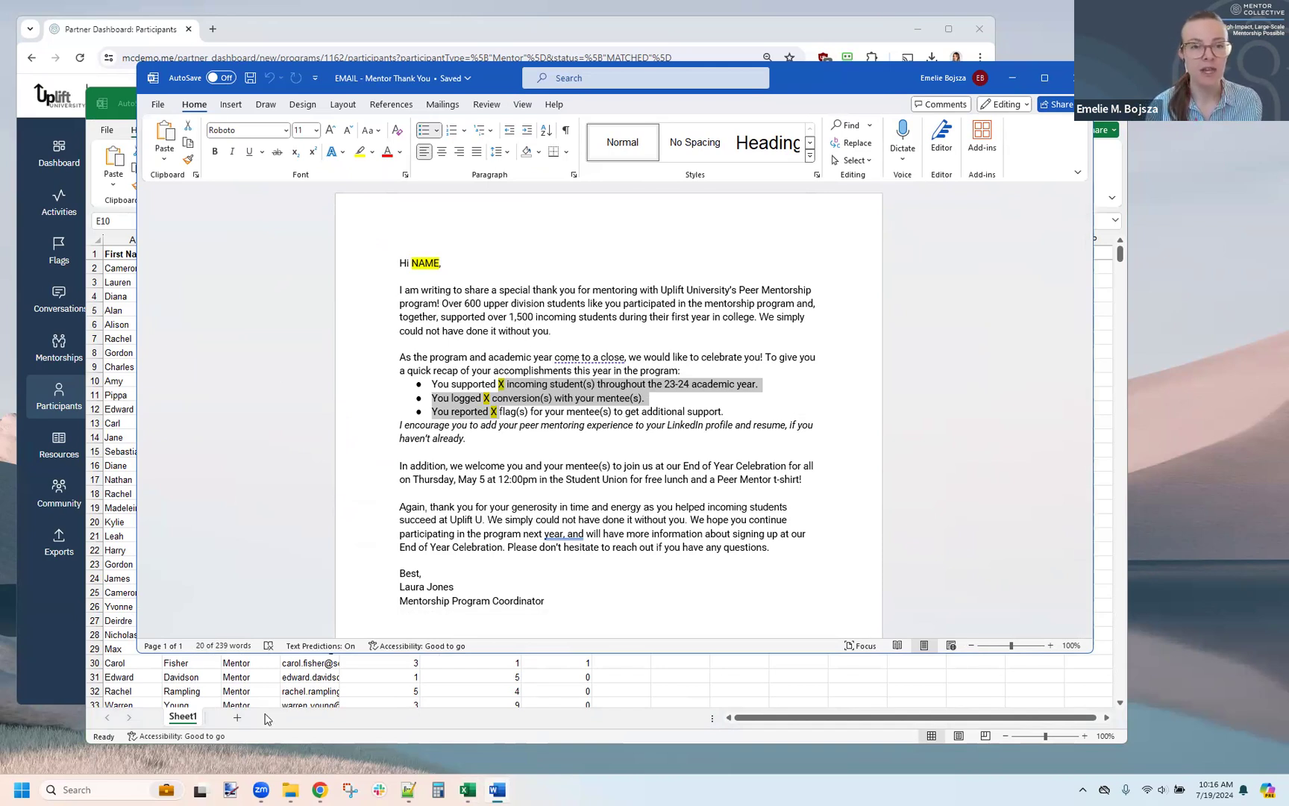
Attach Sheet1$ of DATA - Mentor Thank You from New folder in Downloads as the mail merge recipient list, with first-row column headers.
{"action": "left_click", "coordinate": [441, 108]}
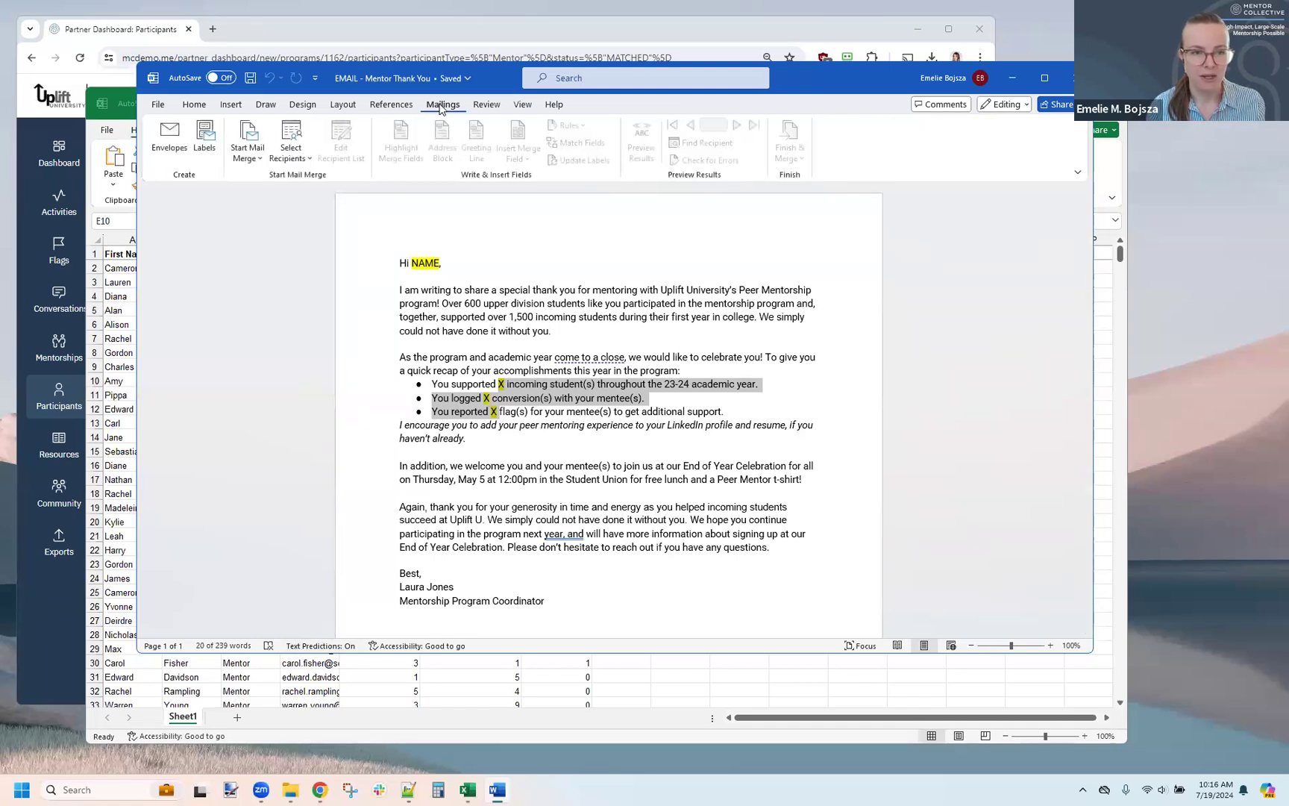
{"action": "left_click", "coordinate": [323, 227]}
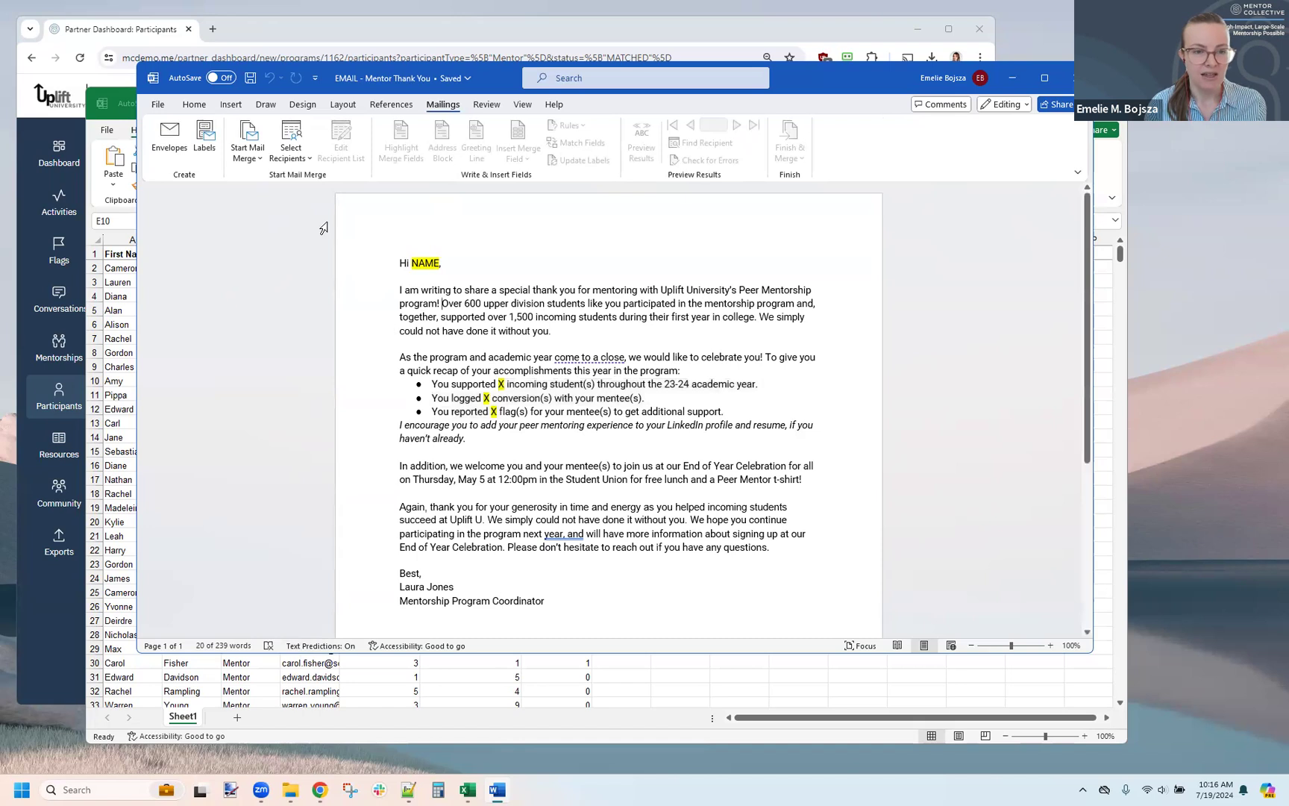
{"action": "left_click", "coordinate": [290, 153]}
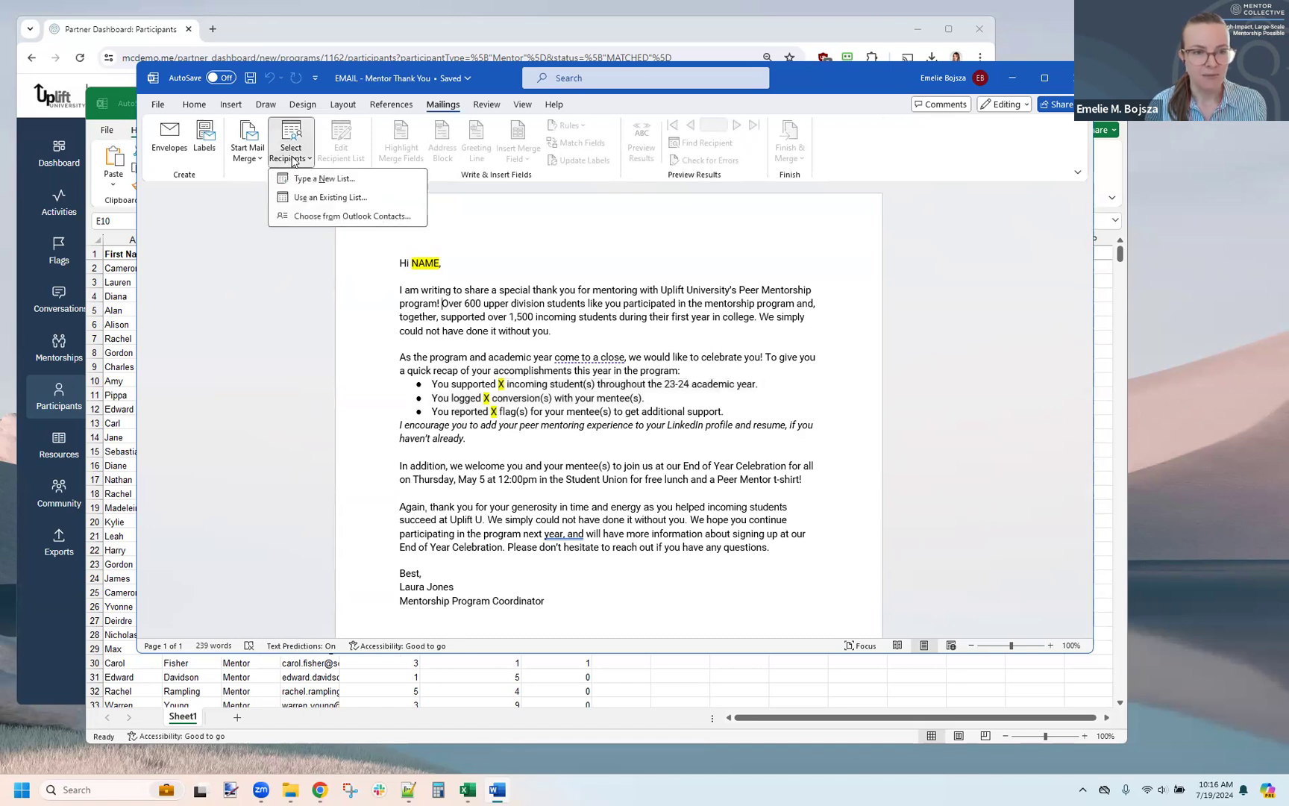
{"action": "left_click", "coordinate": [328, 197]}
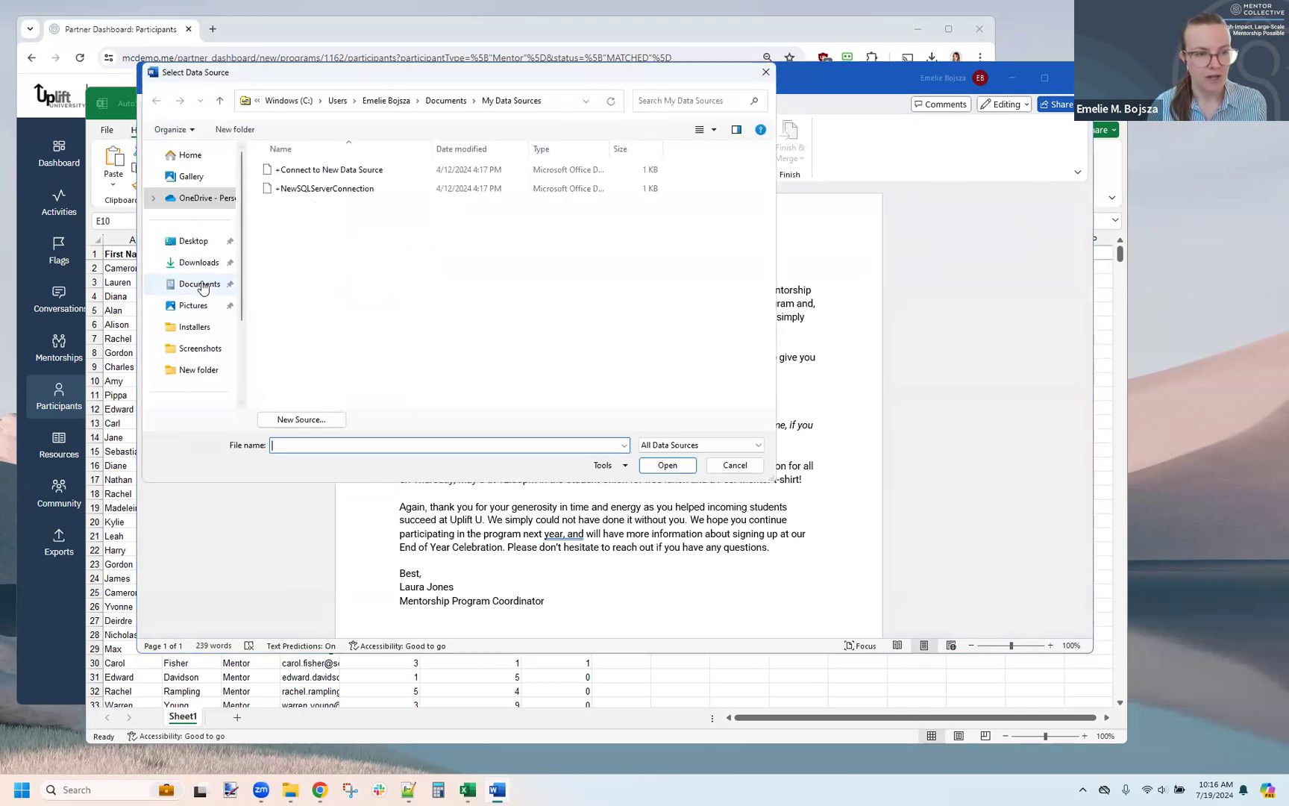
{"action": "left_click", "coordinate": [199, 262]}
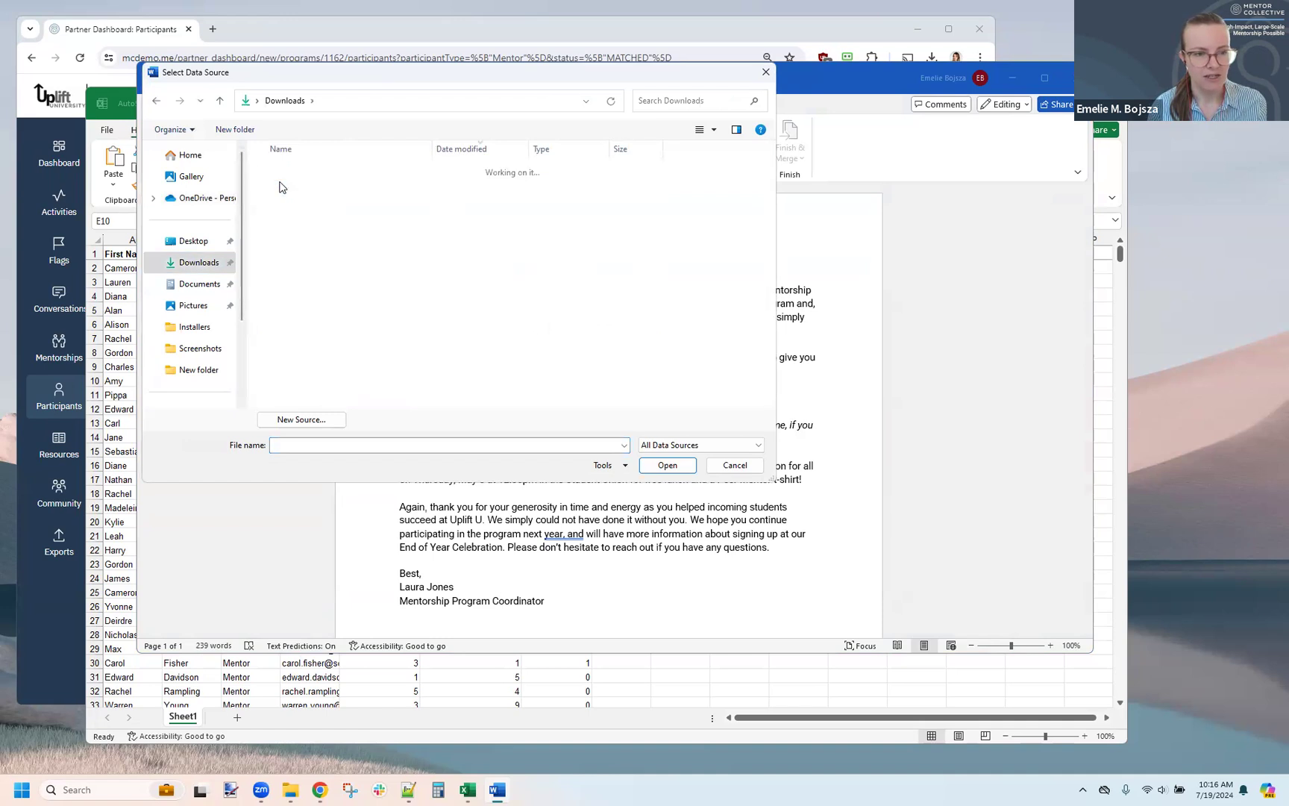
{"action": "double_click", "coordinate": [282, 188]}
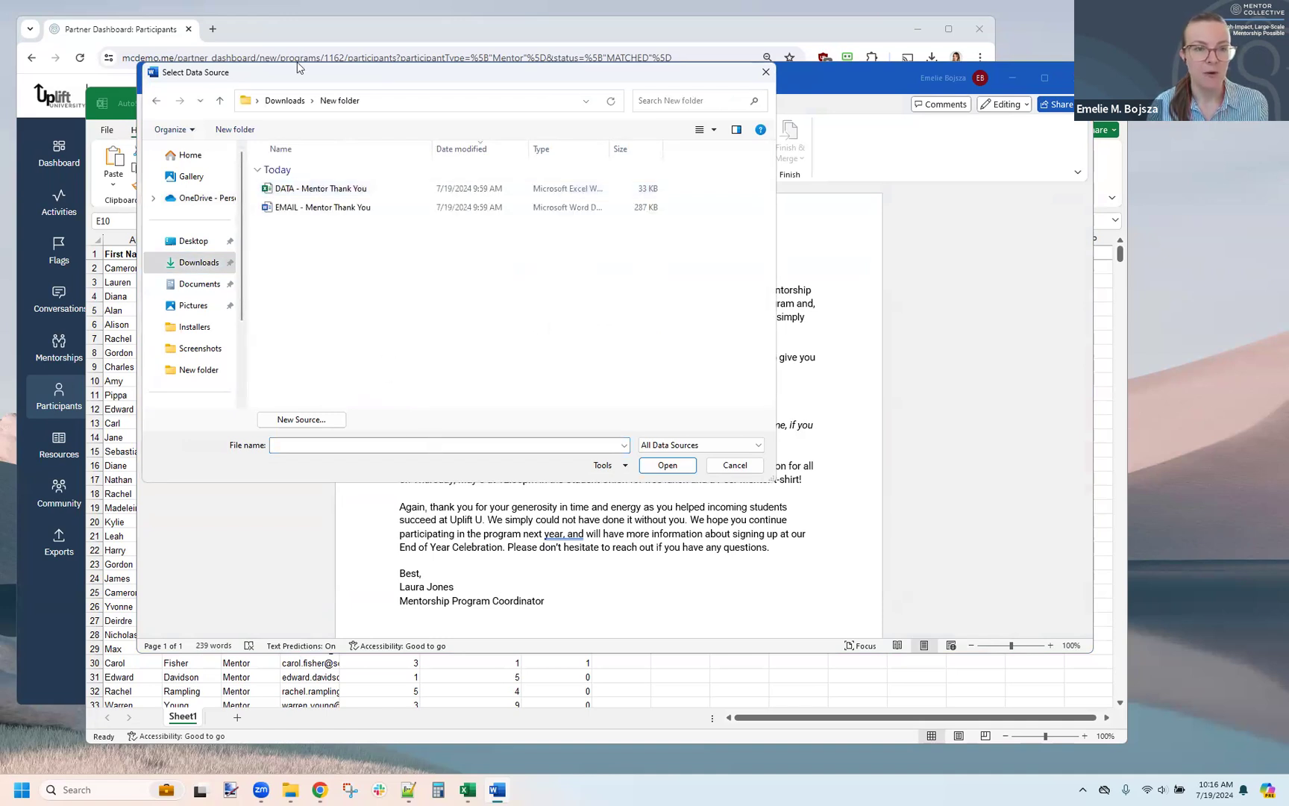
{"action": "left_click", "coordinate": [310, 189]}
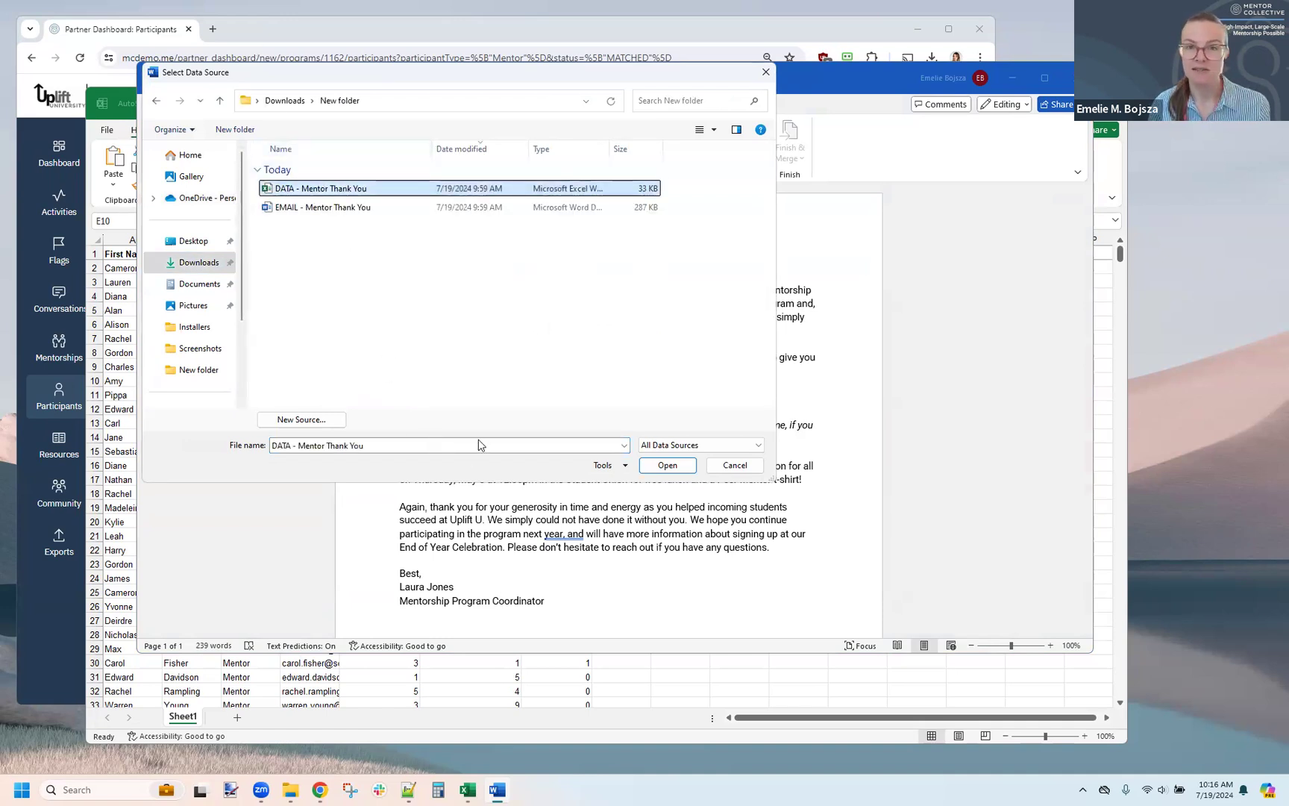
{"action": "left_click", "coordinate": [668, 464]}
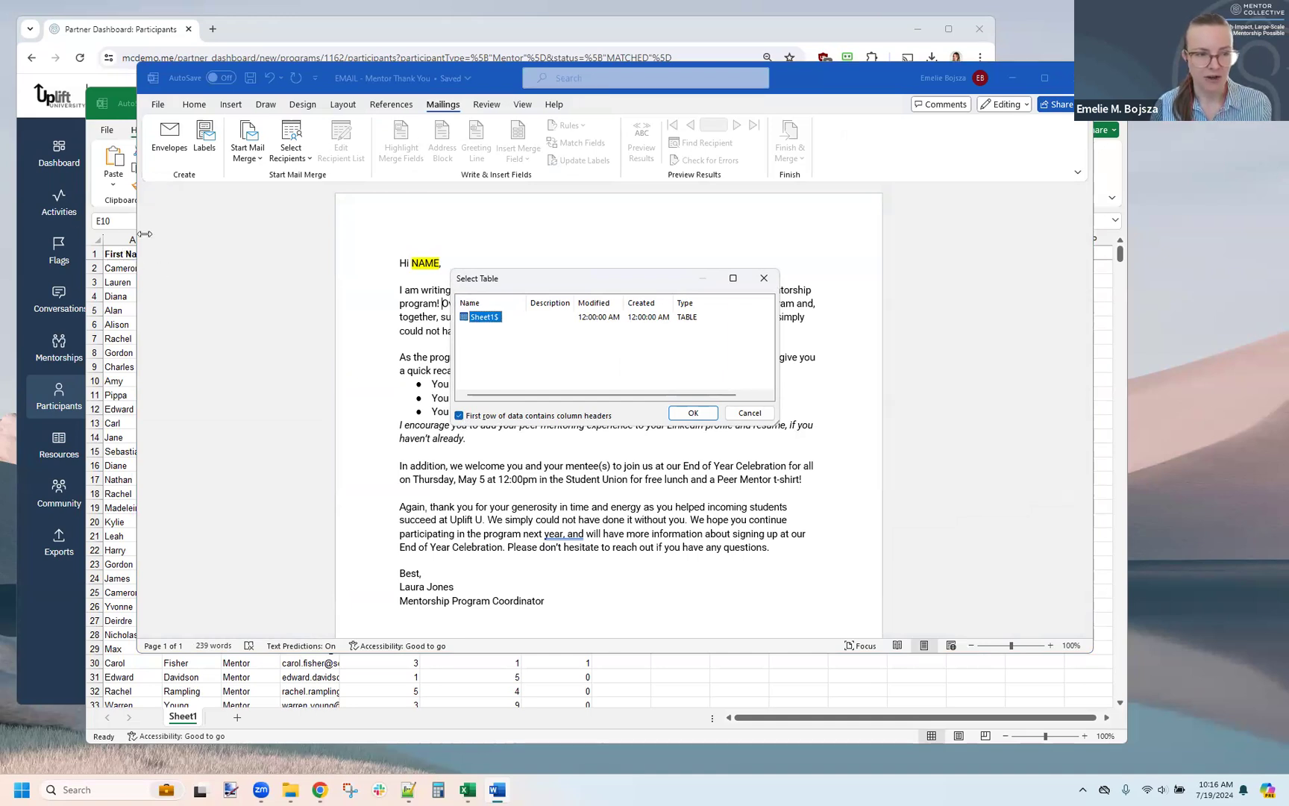
{"action": "left_click", "coordinate": [693, 415]}
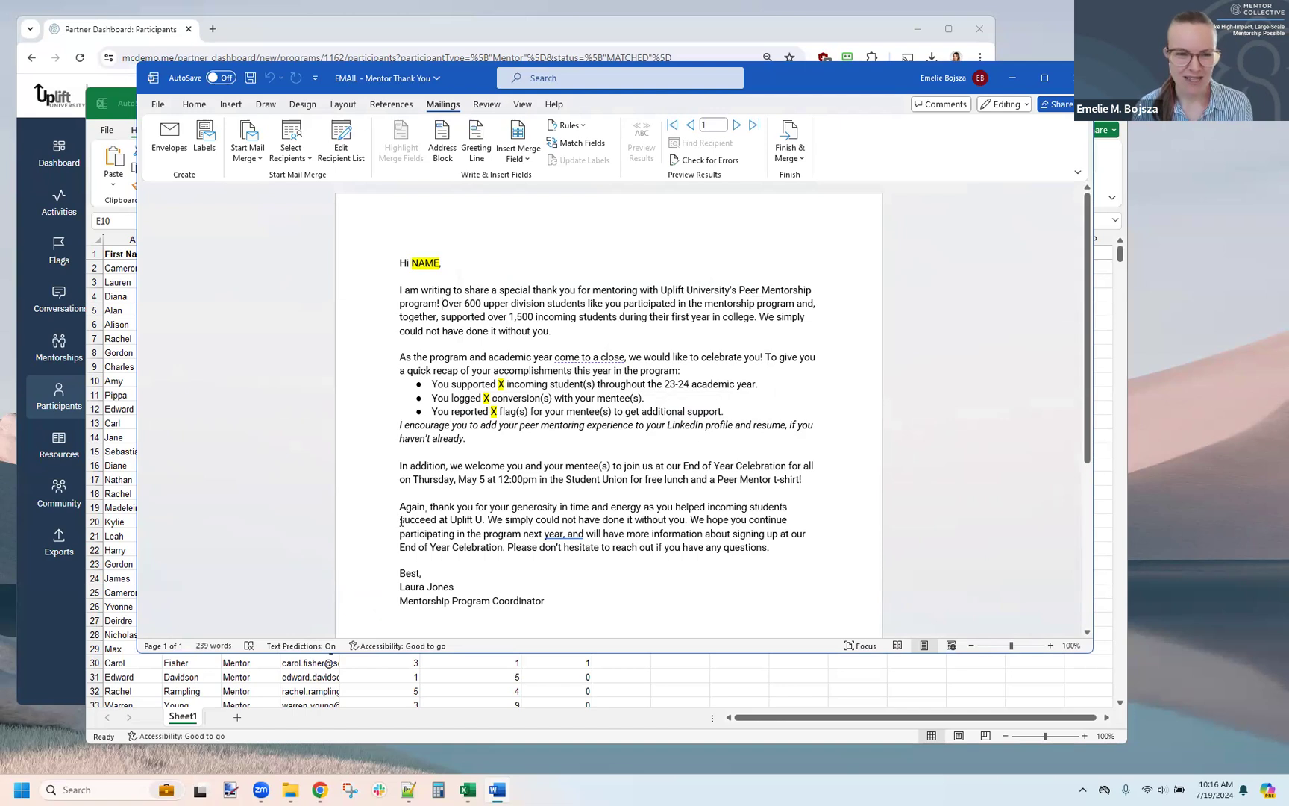
Compare the available merge fields with the workbook's header row, and replace the greeting's NAME placeholder with the First_Name merge field.
{"action": "double_click", "coordinate": [419, 264]}
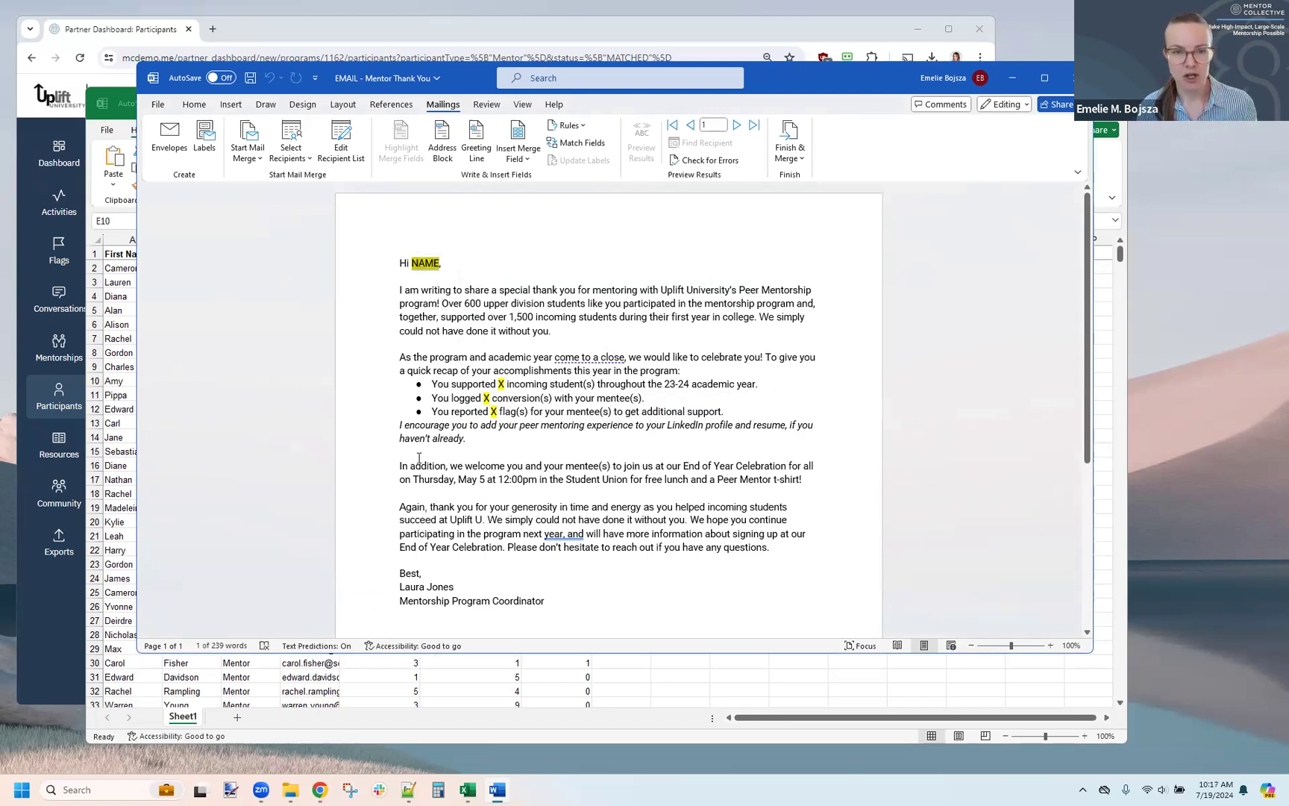
{"action": "left_click", "coordinate": [528, 163]}
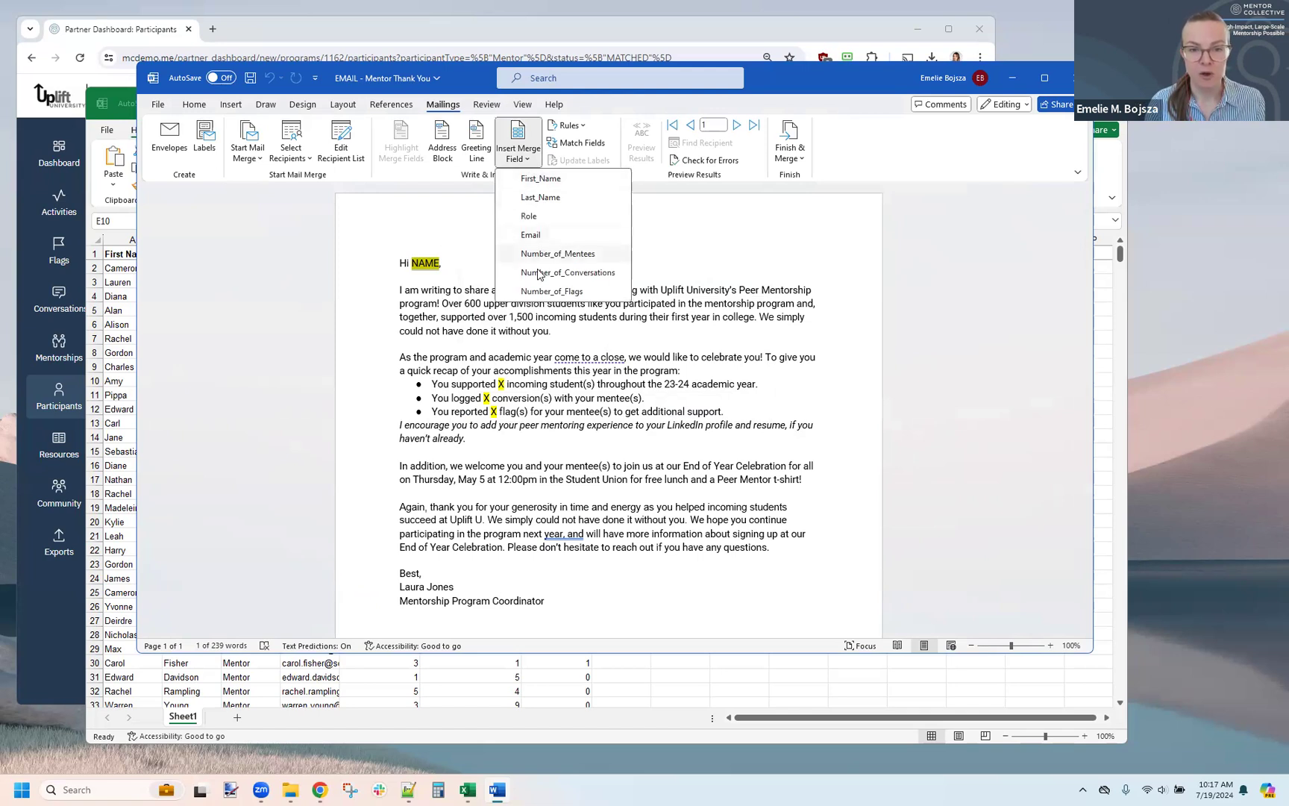
{"action": "left_click", "coordinate": [108, 329]}
{"action": "left_click_drag", "start_coordinate": [116, 255], "coordinate": [565, 249]}
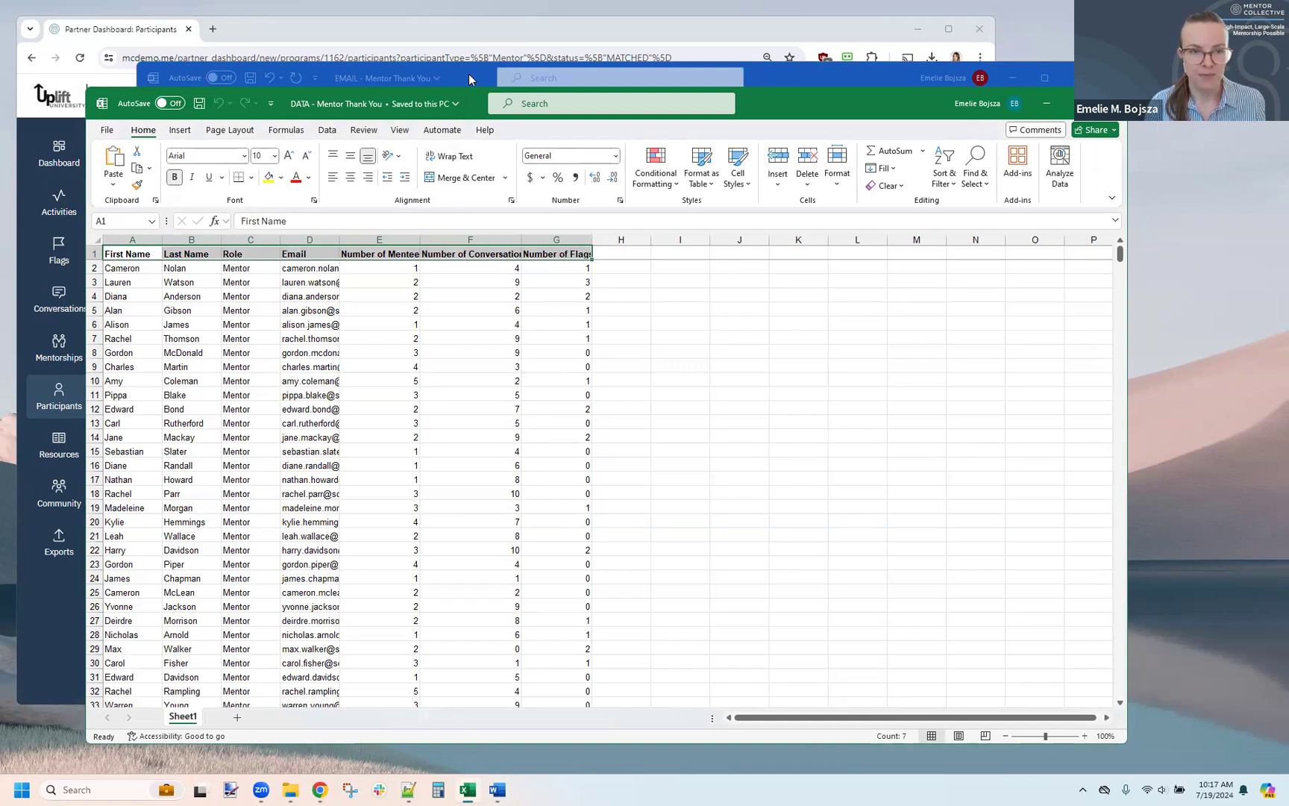
{"action": "left_click", "coordinate": [469, 75]}
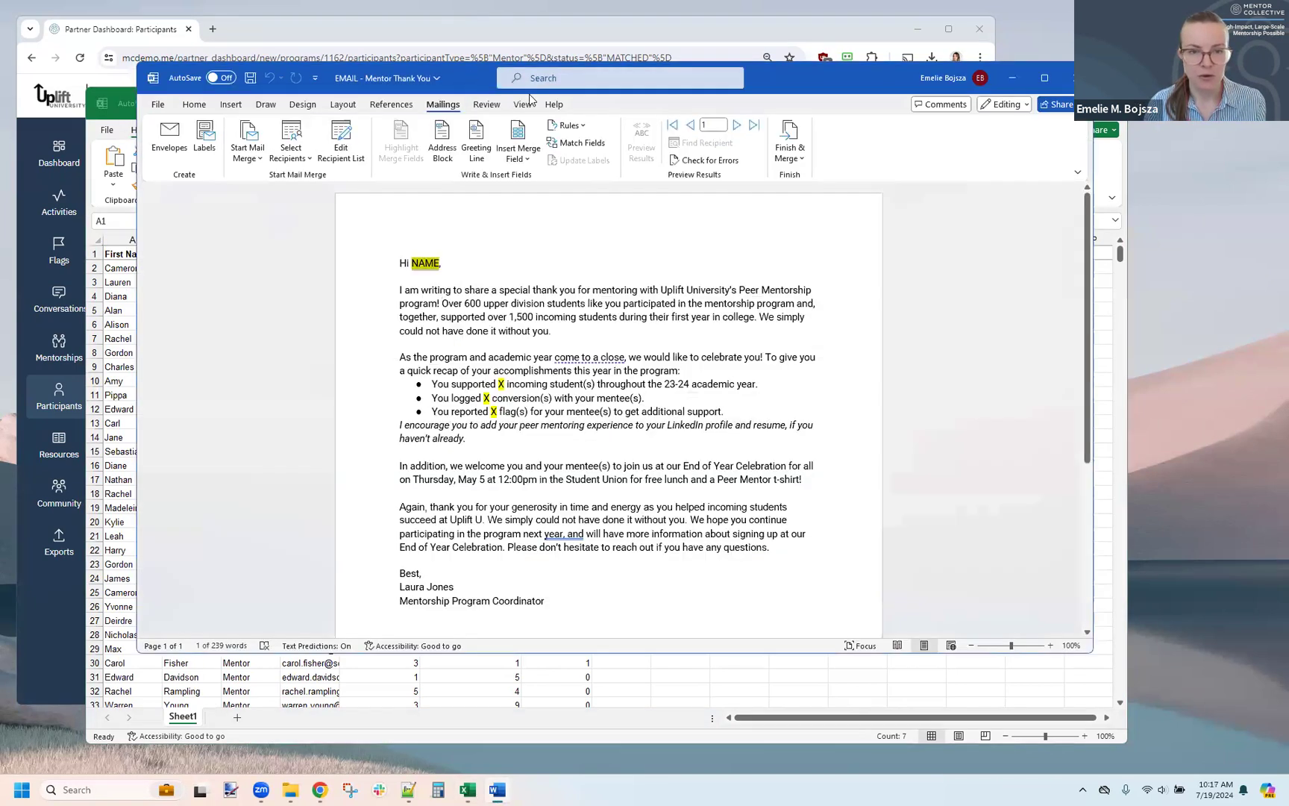
{"action": "left_click", "coordinate": [529, 158]}
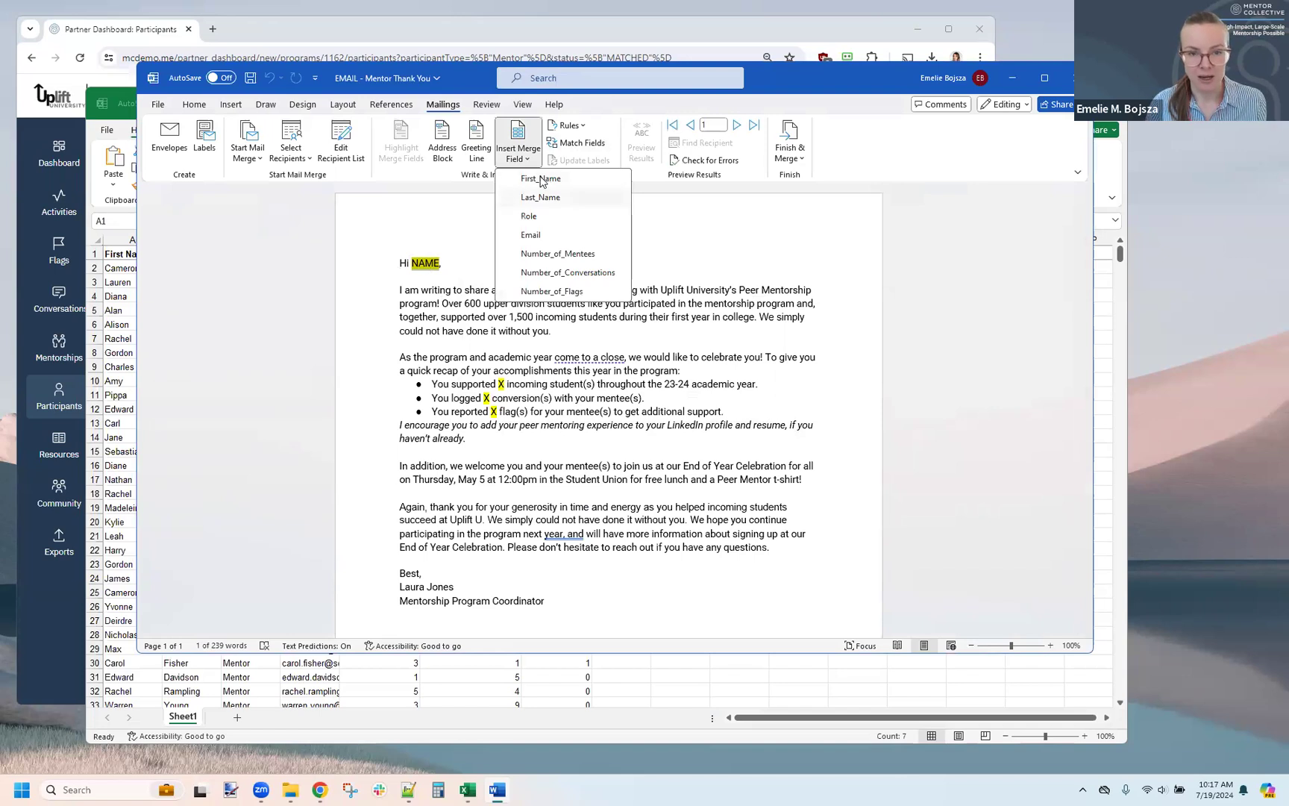
{"action": "left_click", "coordinate": [541, 178]}
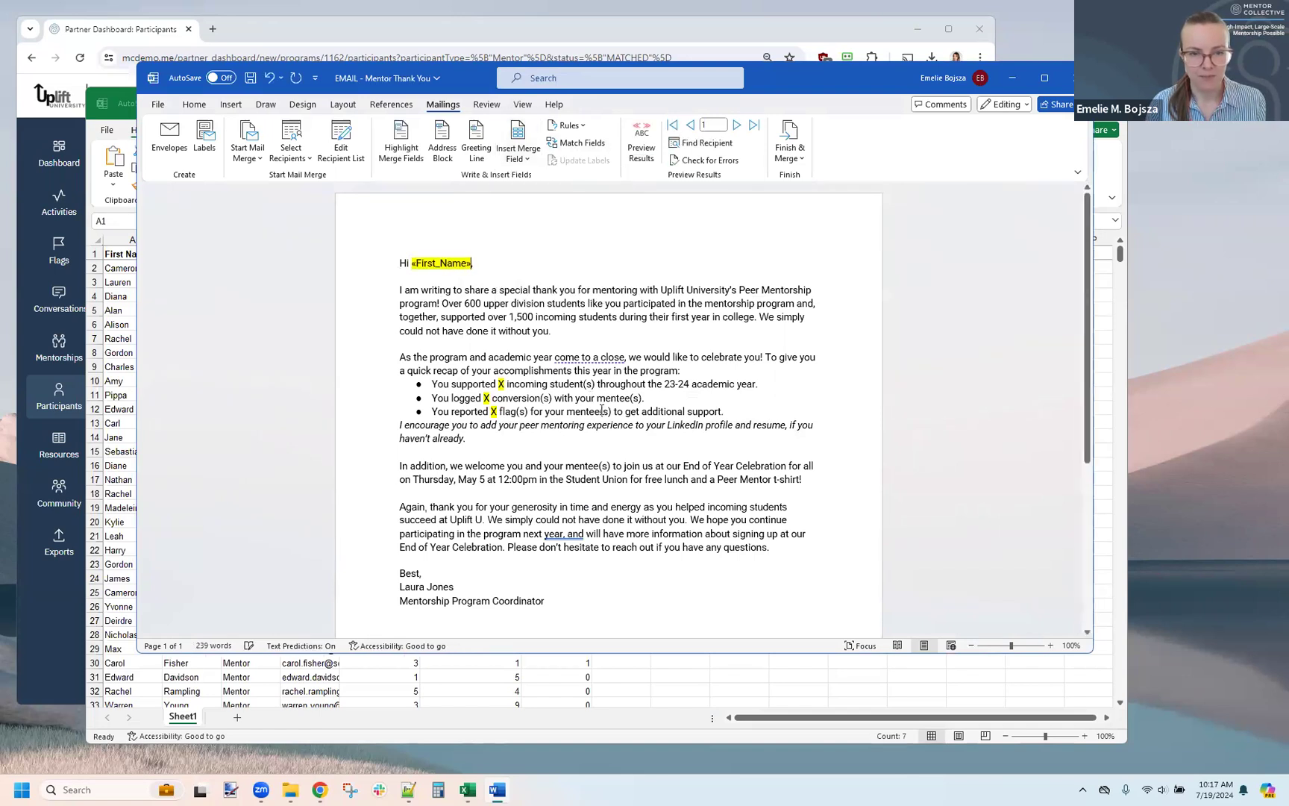
{"action": "left_click", "coordinate": [413, 265]}
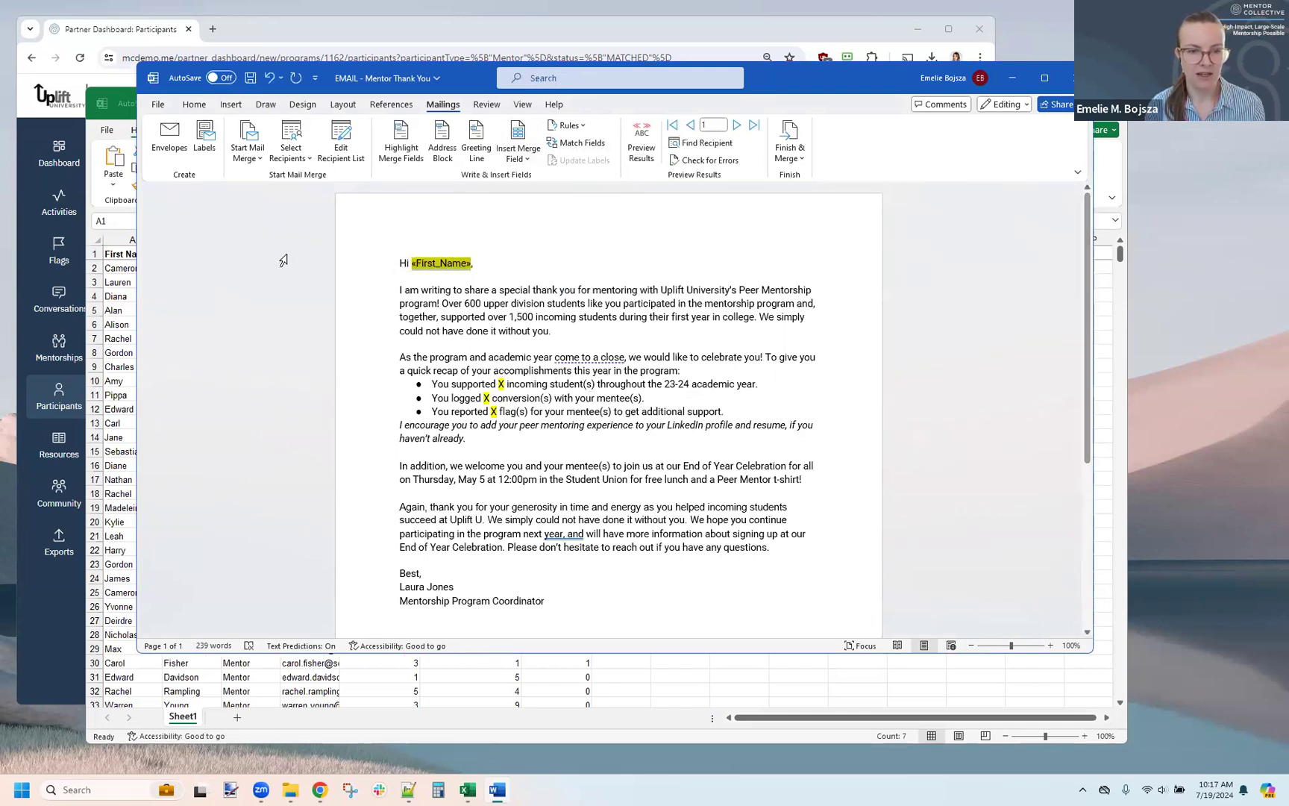
Remove the yellow highlighting from the First_Name merge field in the greeting.
{"action": "left_click", "coordinate": [194, 105]}
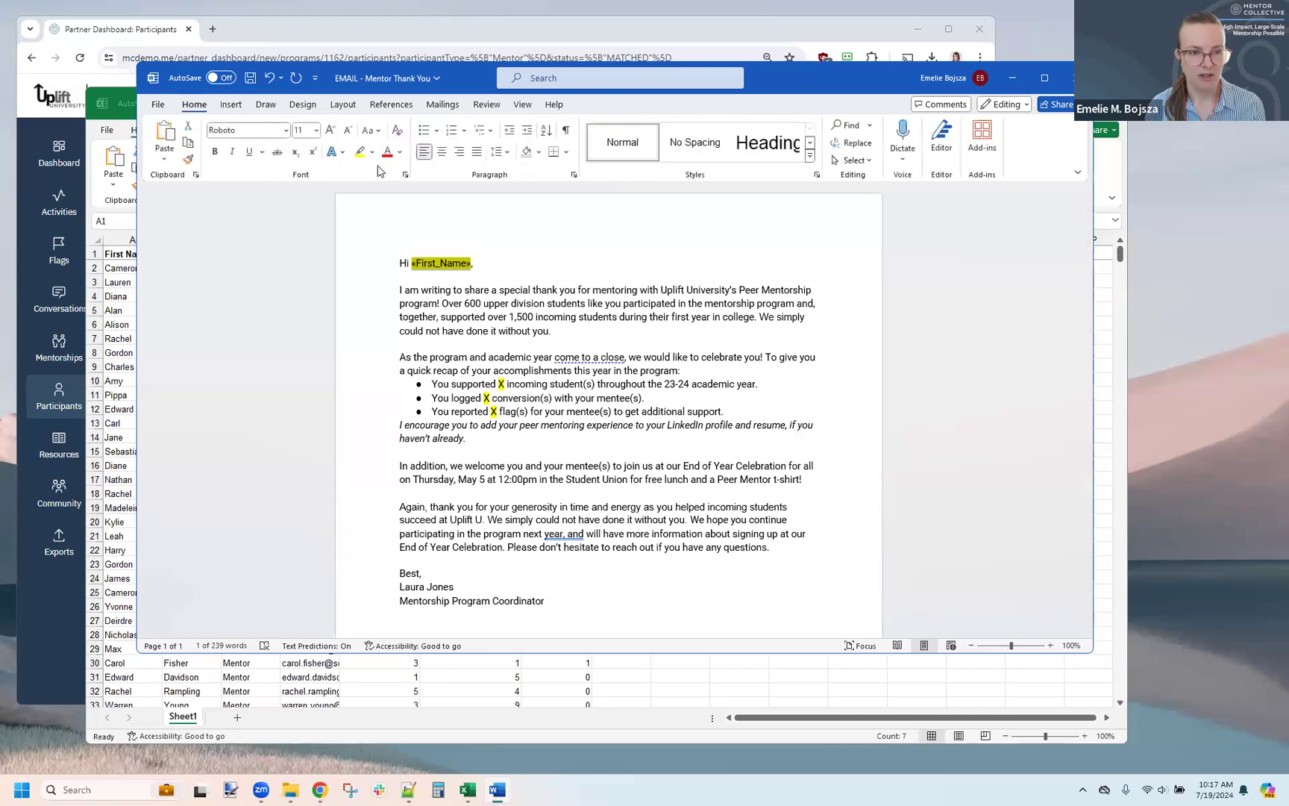
{"action": "left_click", "coordinate": [371, 152]}
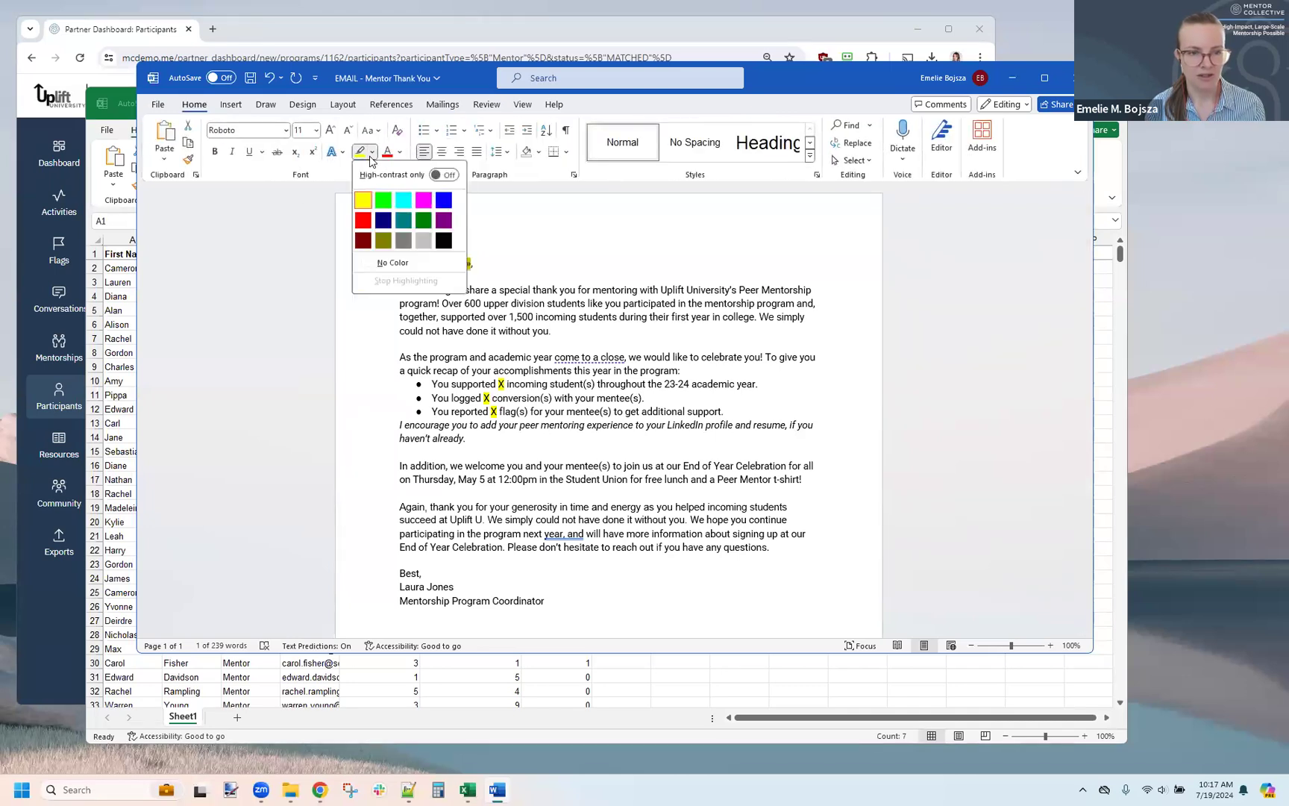
{"action": "left_click", "coordinate": [393, 262]}
Replace the X placeholder in the "You supported" bullet with the Number_of_Mentees merge field.
{"action": "left_click", "coordinate": [509, 385]}
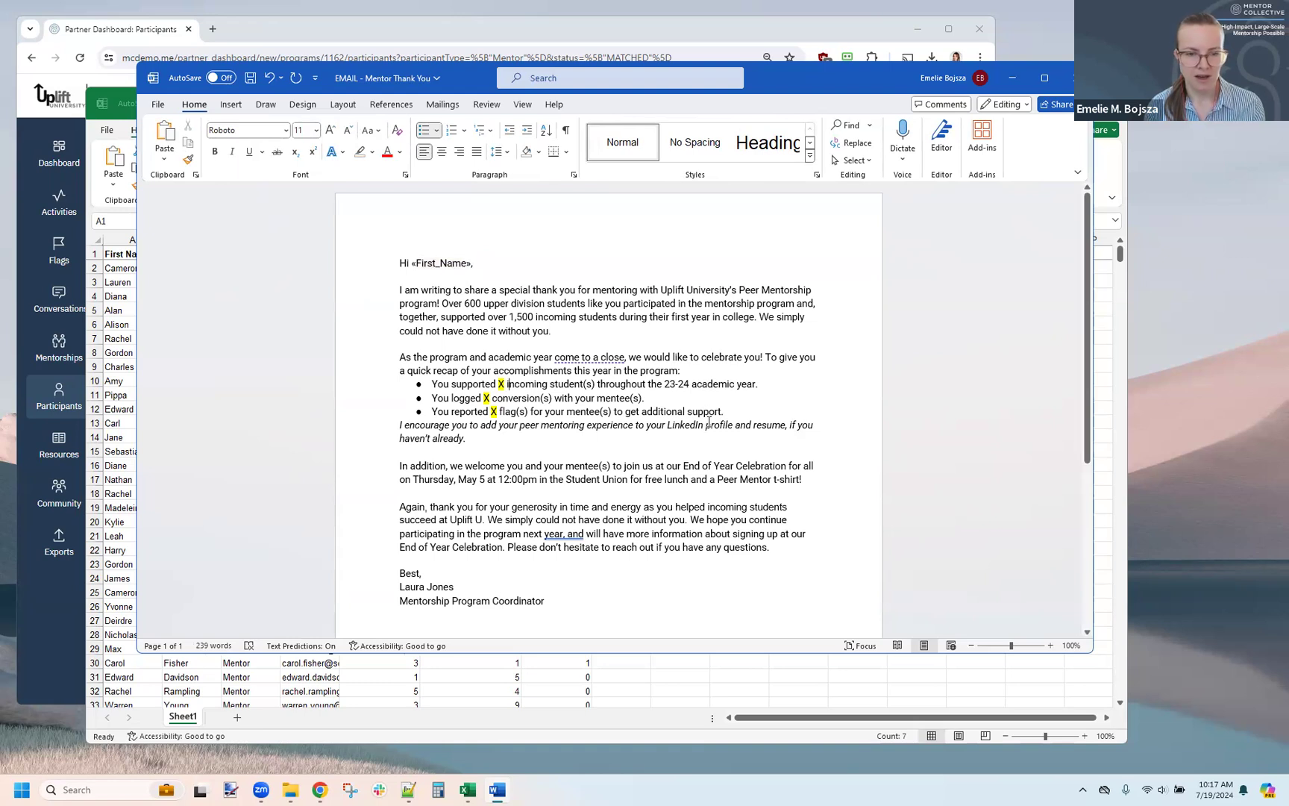
{"action": "key", "text": "Left"}
{"action": "key", "text": "shift+Left"}
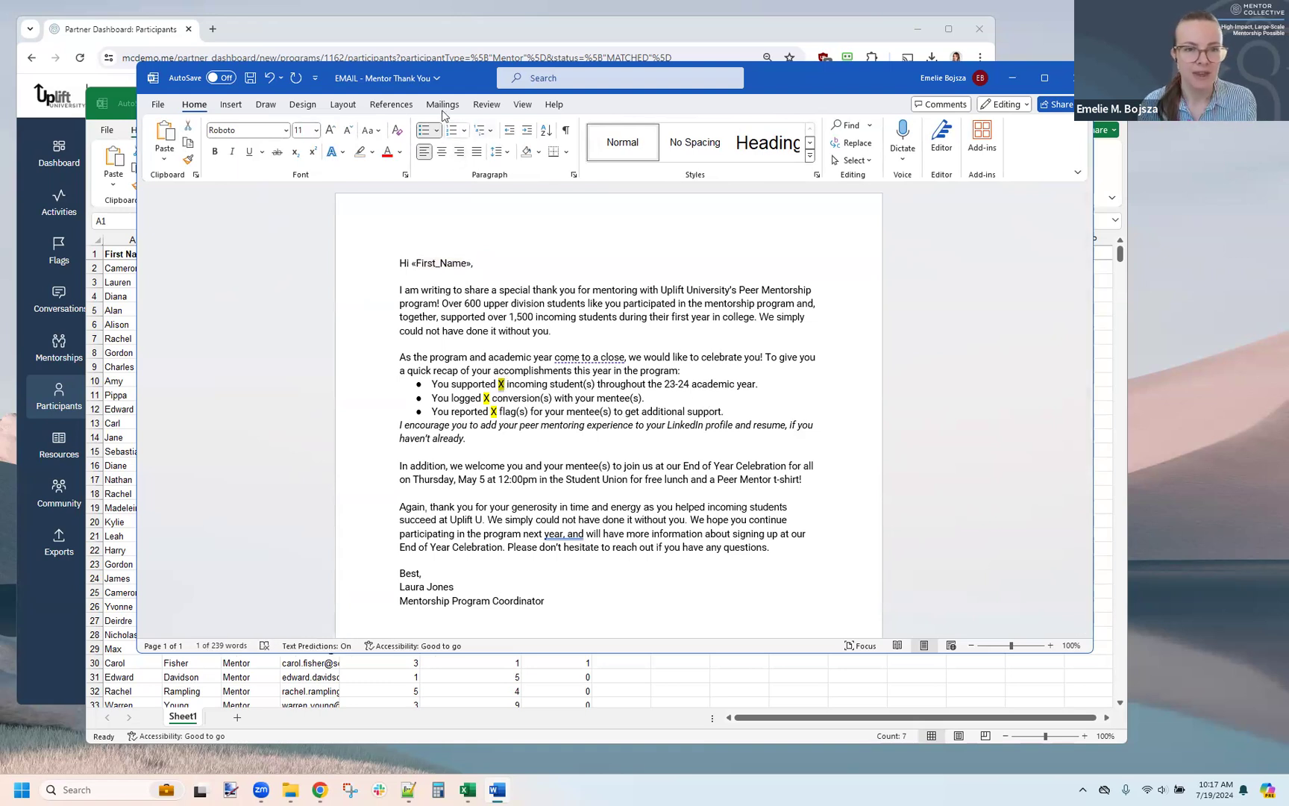
{"action": "left_click", "coordinate": [444, 105]}
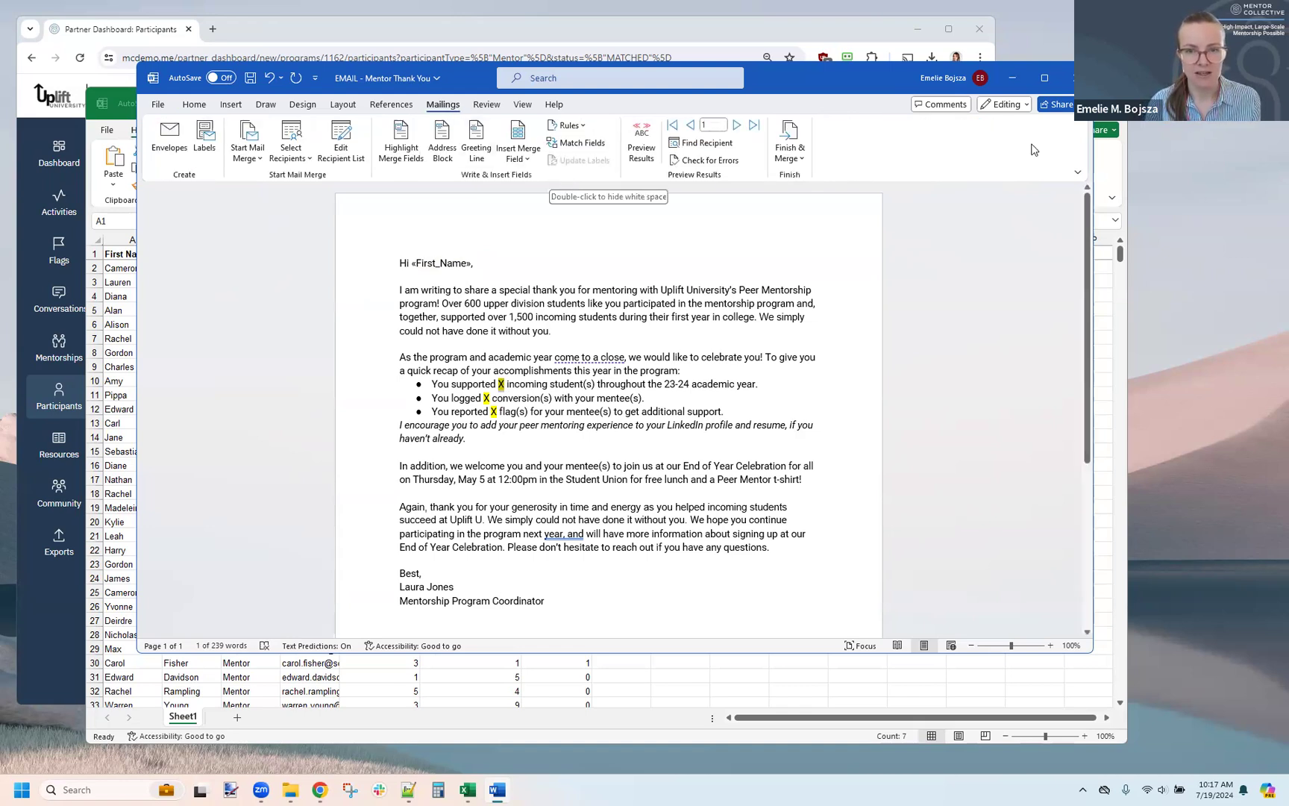
{"action": "left_click", "coordinate": [529, 160]}
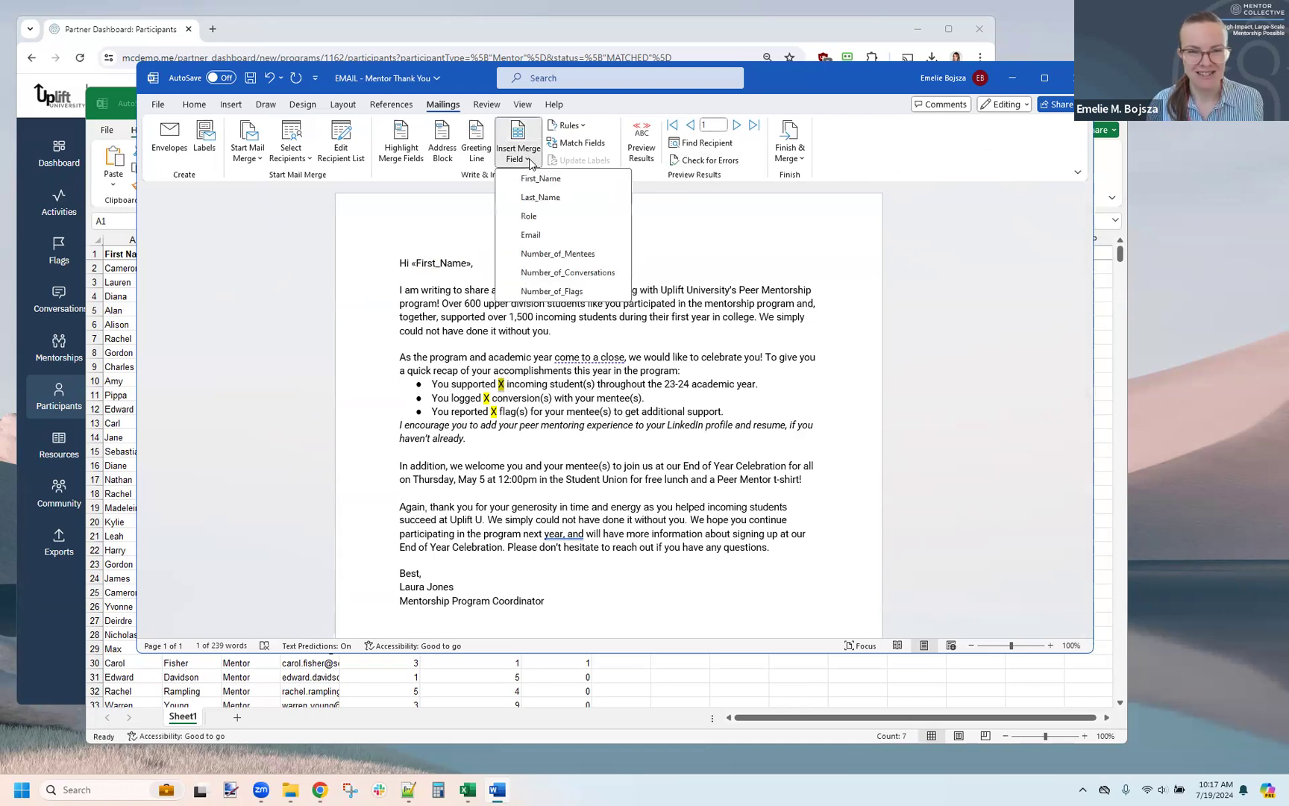
{"action": "left_click", "coordinate": [547, 255]}
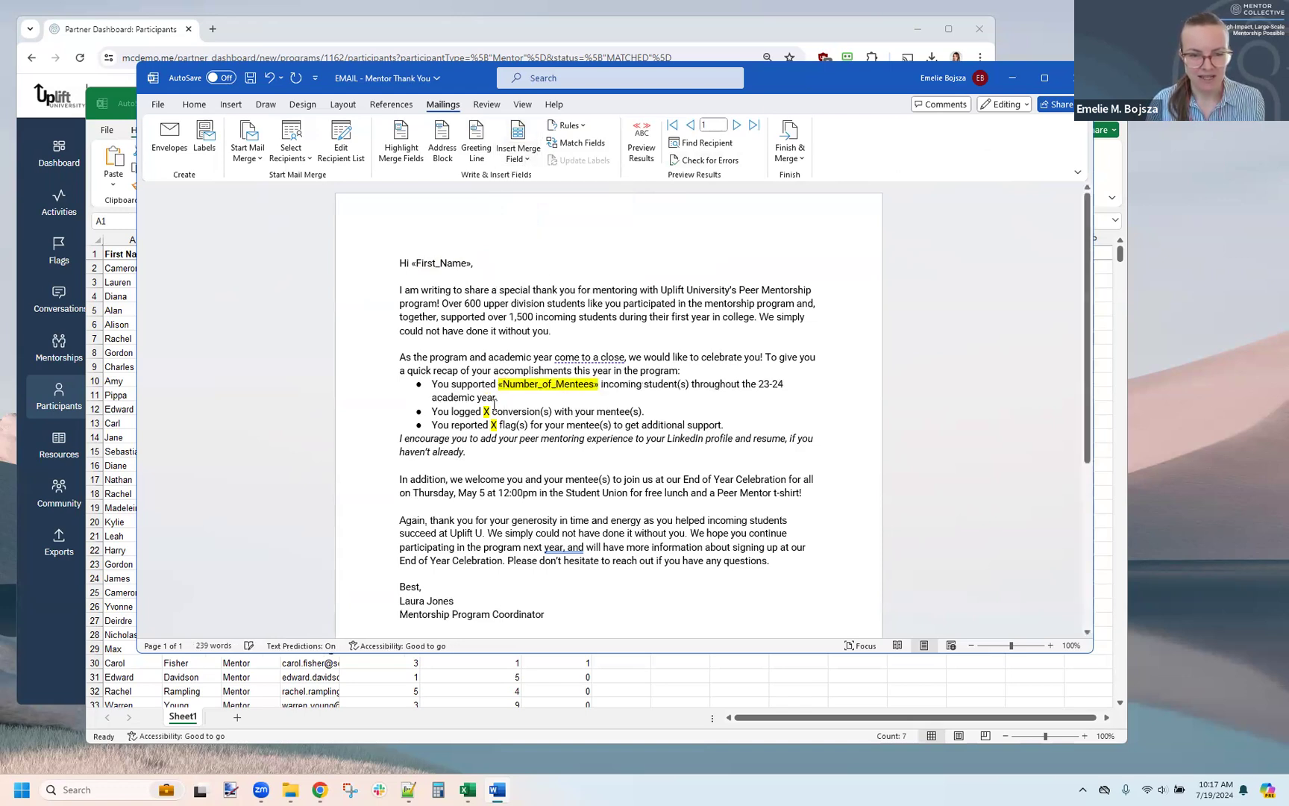
Replace the X placeholders in the "You logged" and "You reported" bullets with the Number_of_Conversations and Number_of_Flags merge fields.
{"action": "double_click", "coordinate": [486, 411]}
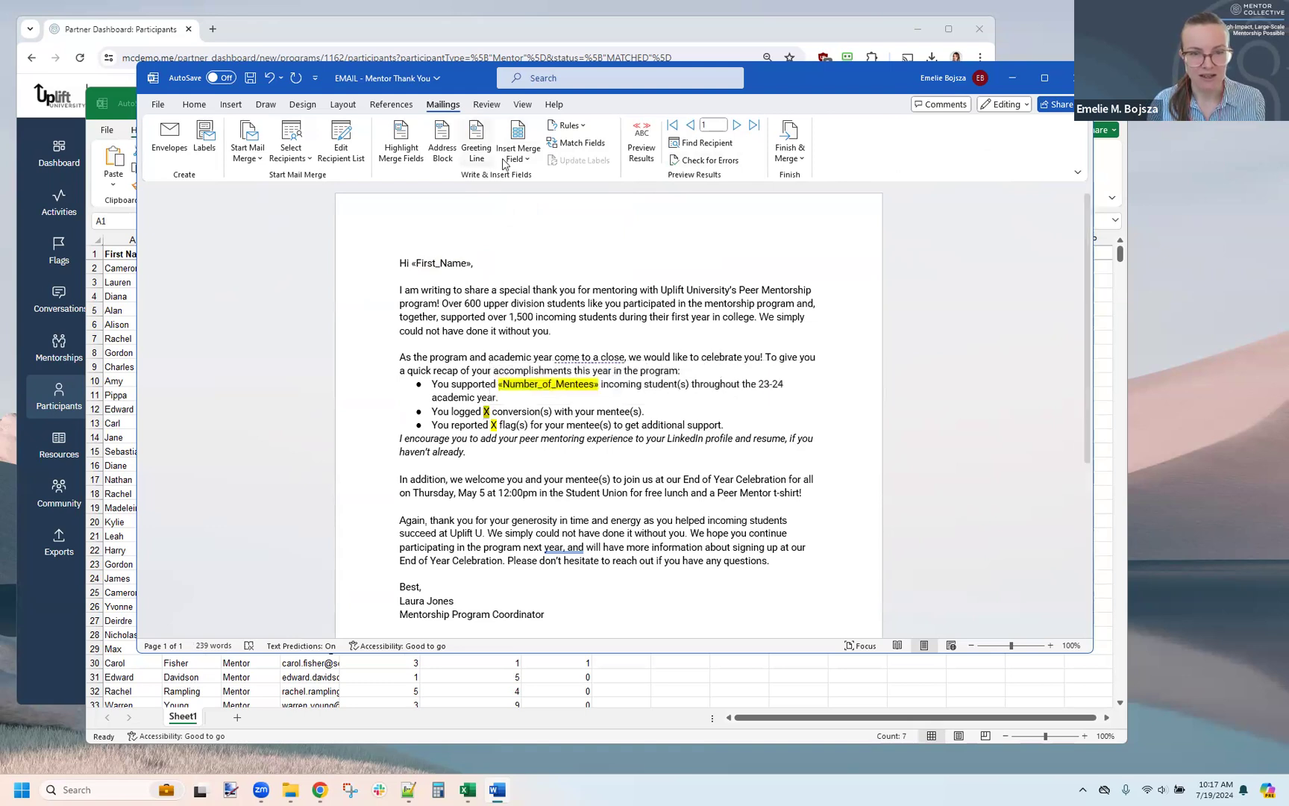
{"action": "left_click", "coordinate": [529, 162]}
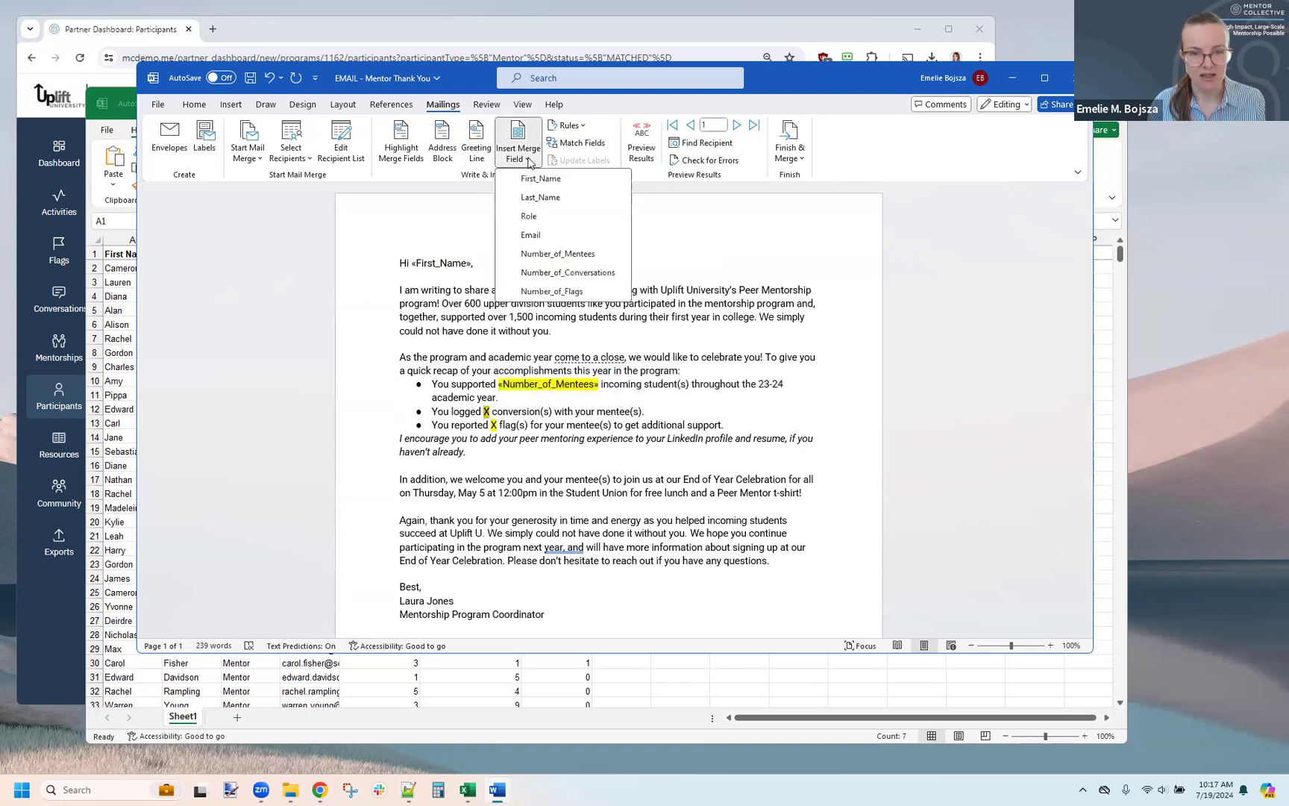
{"action": "left_click", "coordinate": [526, 271]}
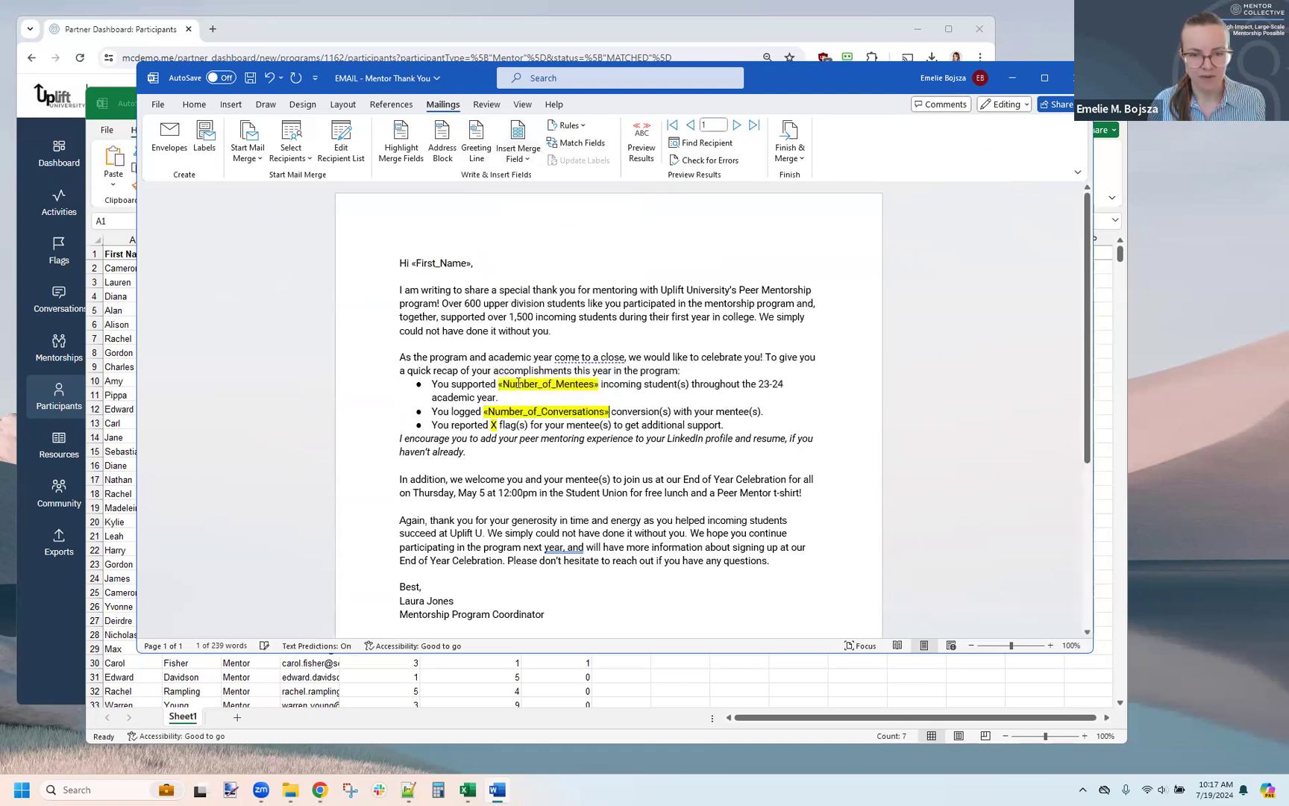
{"action": "triple_click", "coordinate": [493, 426]}
{"action": "double_click", "coordinate": [493, 425]}
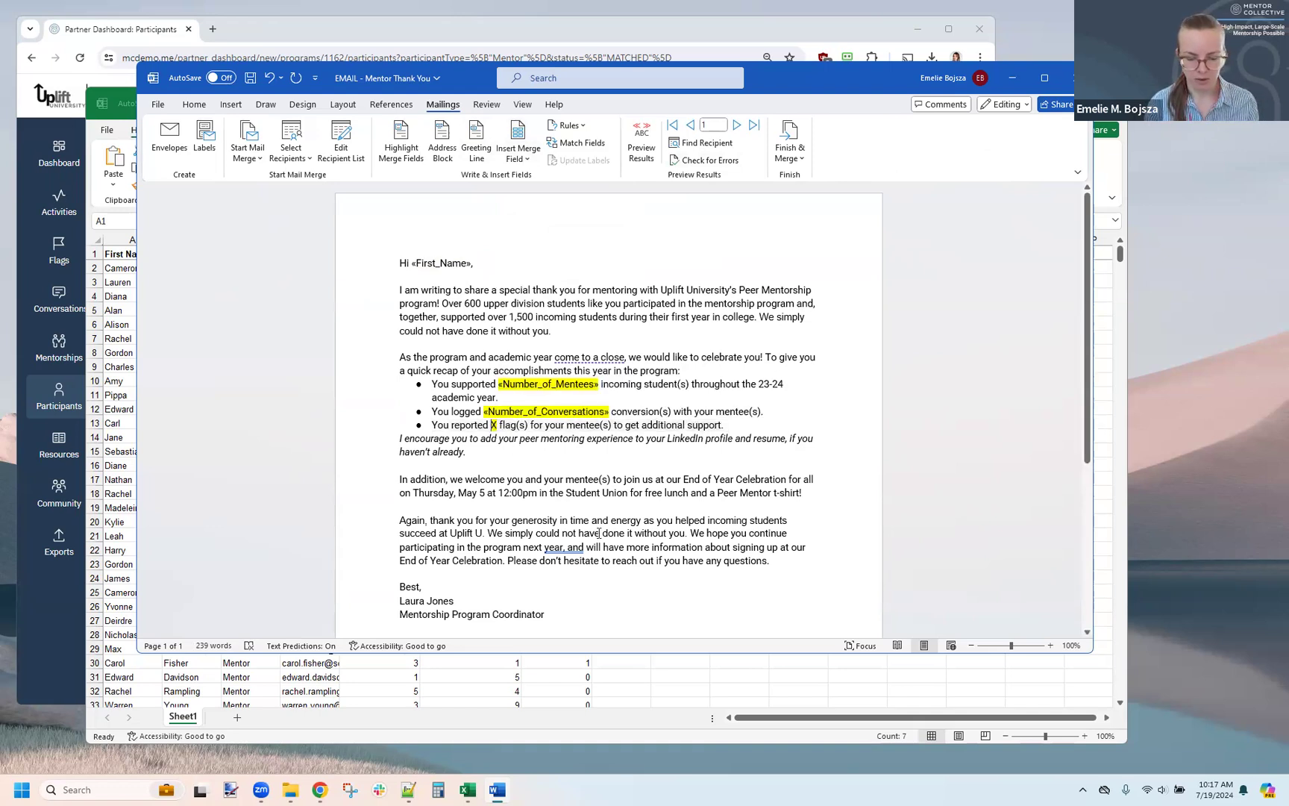
{"action": "left_click", "coordinate": [522, 128]}
{"action": "left_click", "coordinate": [589, 291]}
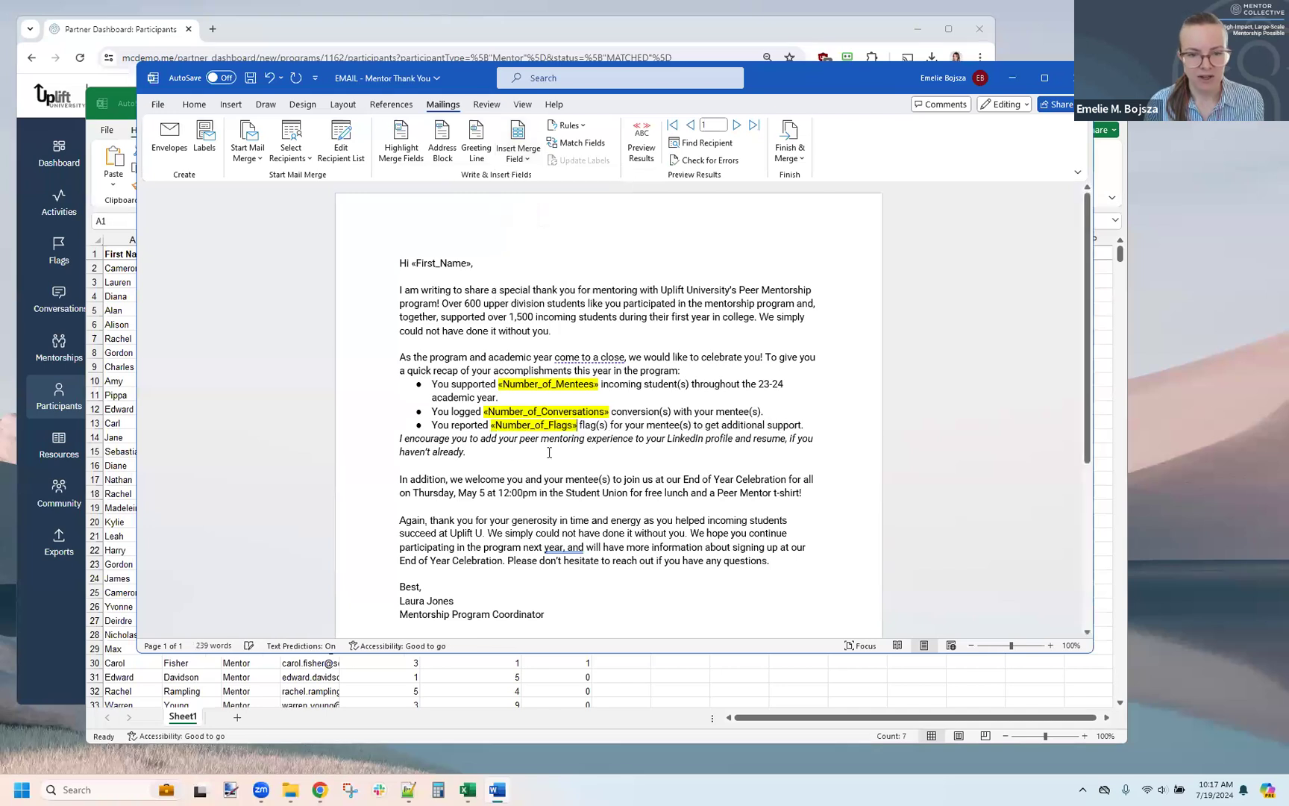
Remove the yellow highlighting from the merge fields in the three accomplishment bullets.
{"action": "left_click_drag", "start_coordinate": [634, 439], "coordinate": [468, 373]}
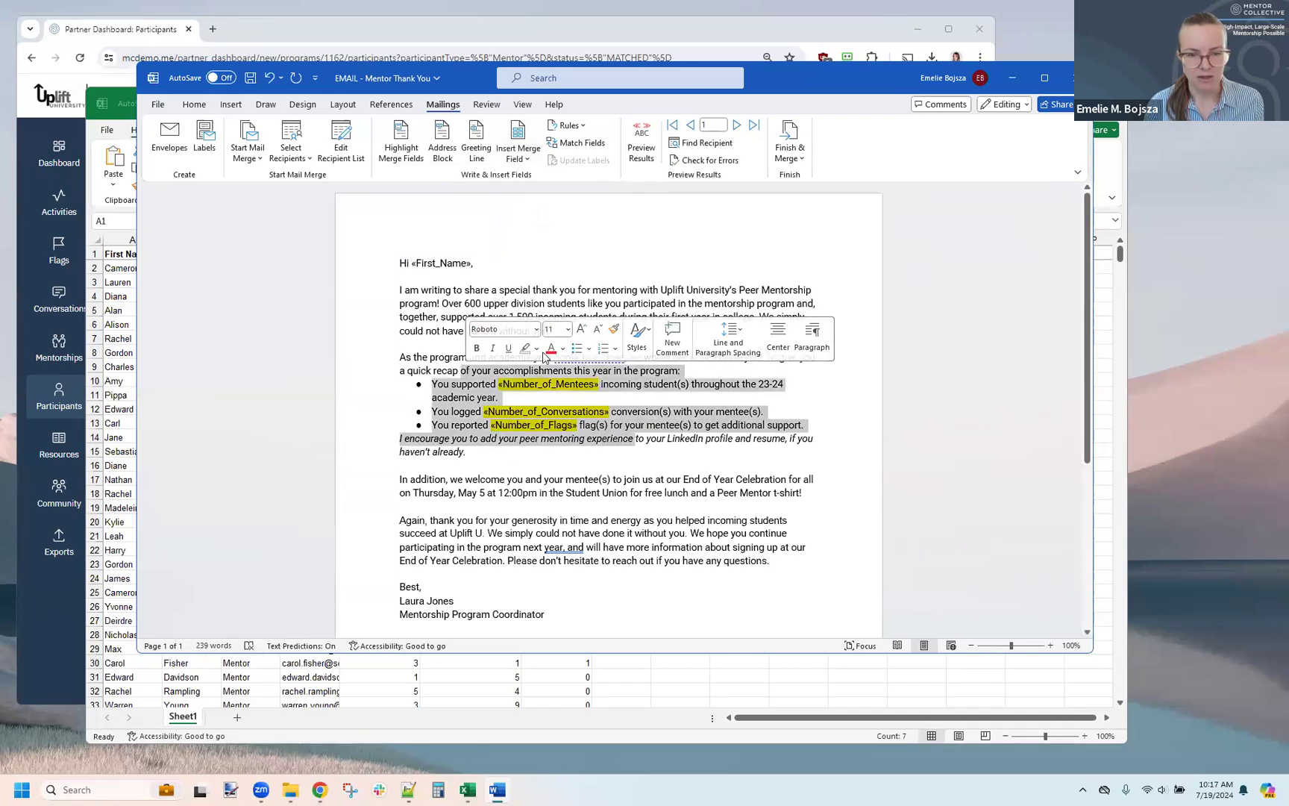
{"action": "left_click", "coordinate": [526, 351]}
{"action": "left_click", "coordinate": [534, 464]}
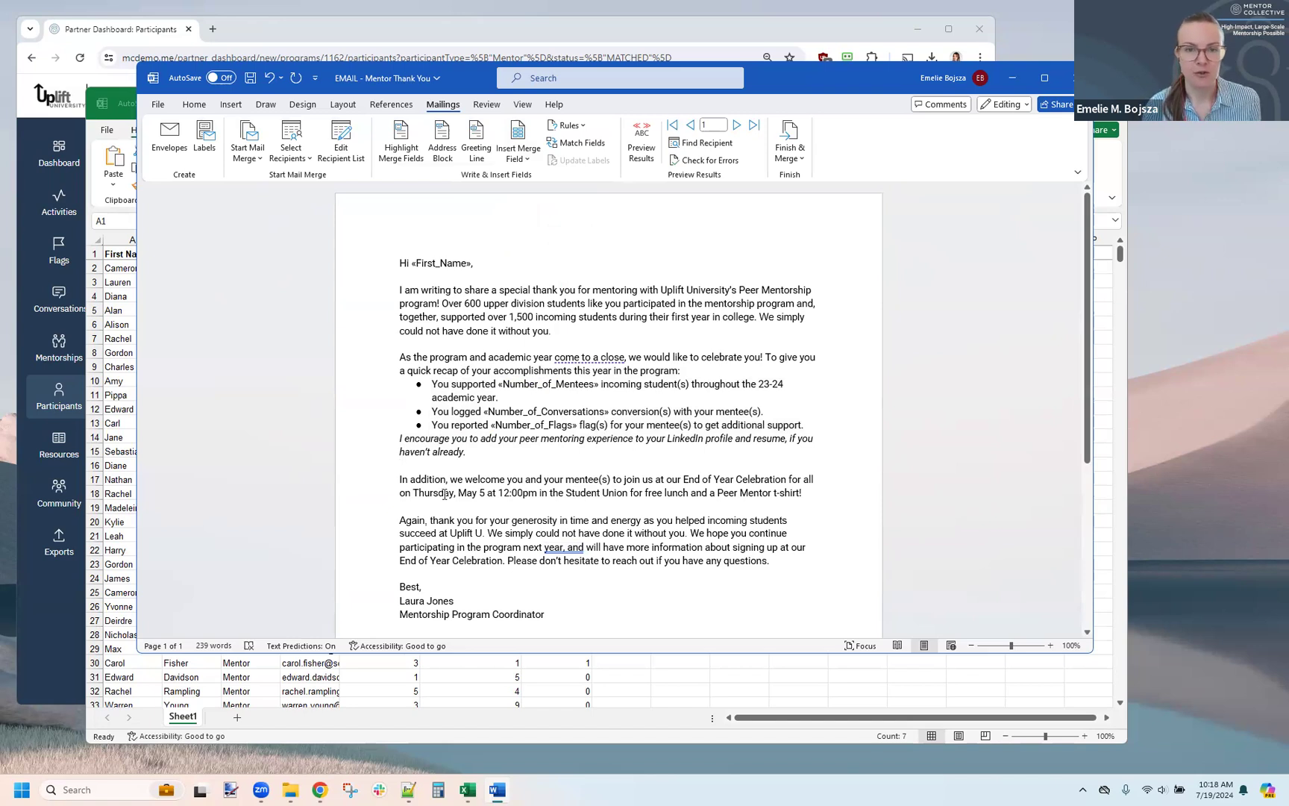
Turn on the merge results preview and compare the first recipient's email with row 2 of the Excel workbook.
{"action": "left_click", "coordinate": [639, 158]}
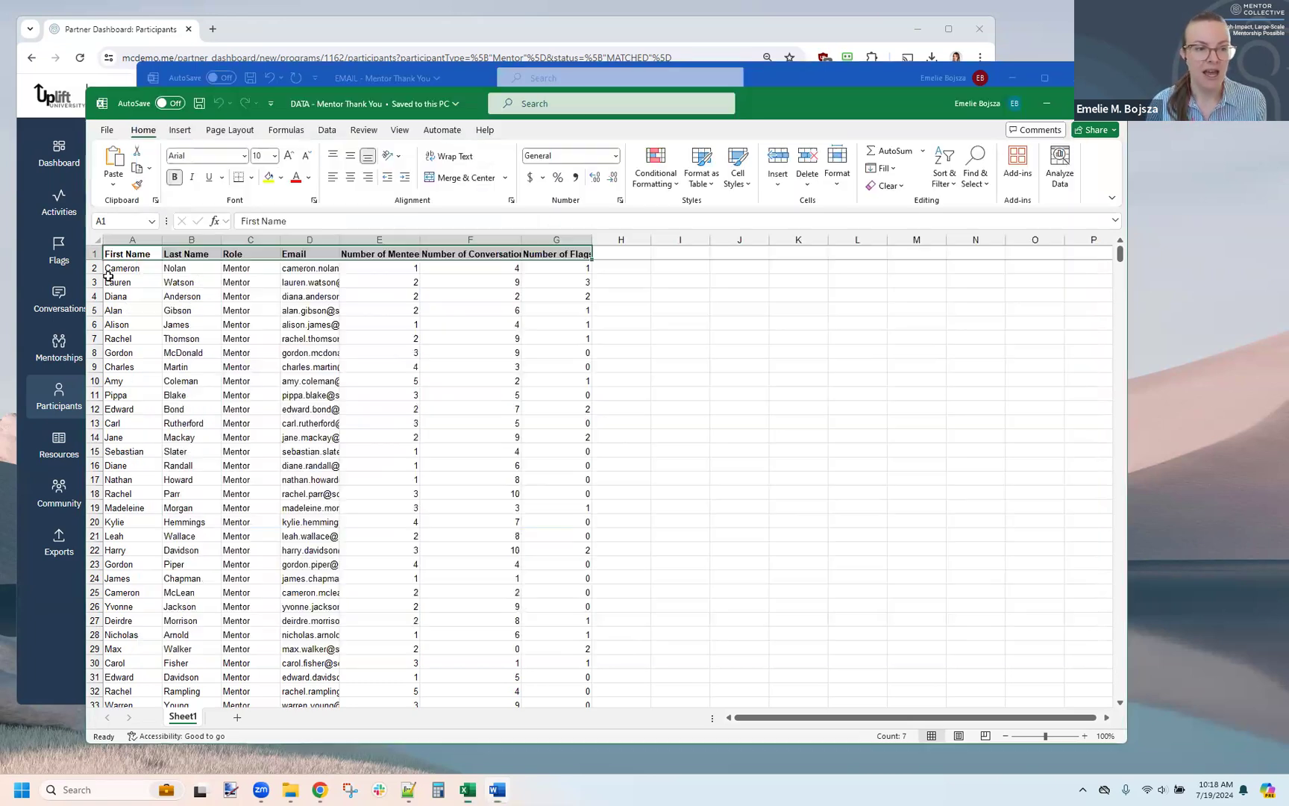
{"action": "left_click", "coordinate": [105, 280]}
{"action": "left_click", "coordinate": [93, 267]}
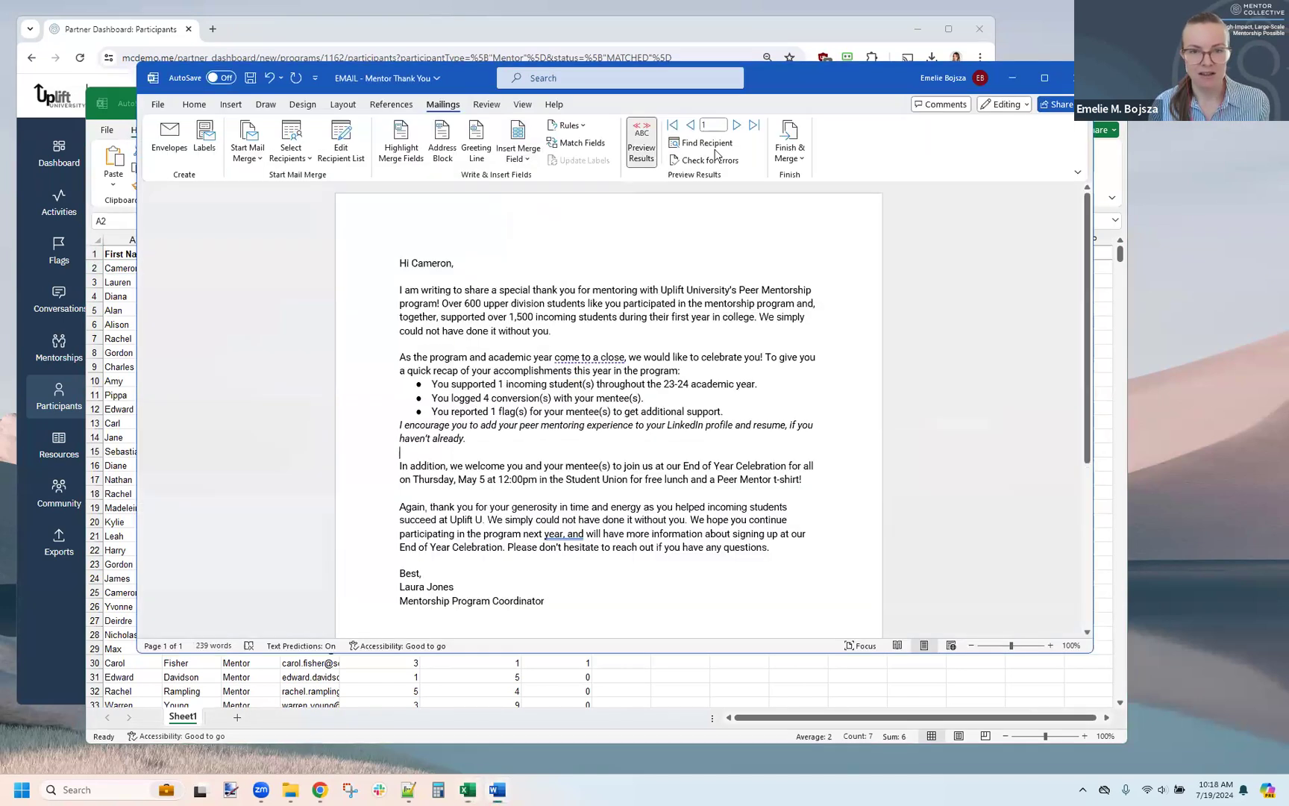
{"action": "left_click", "coordinate": [462, 84]}
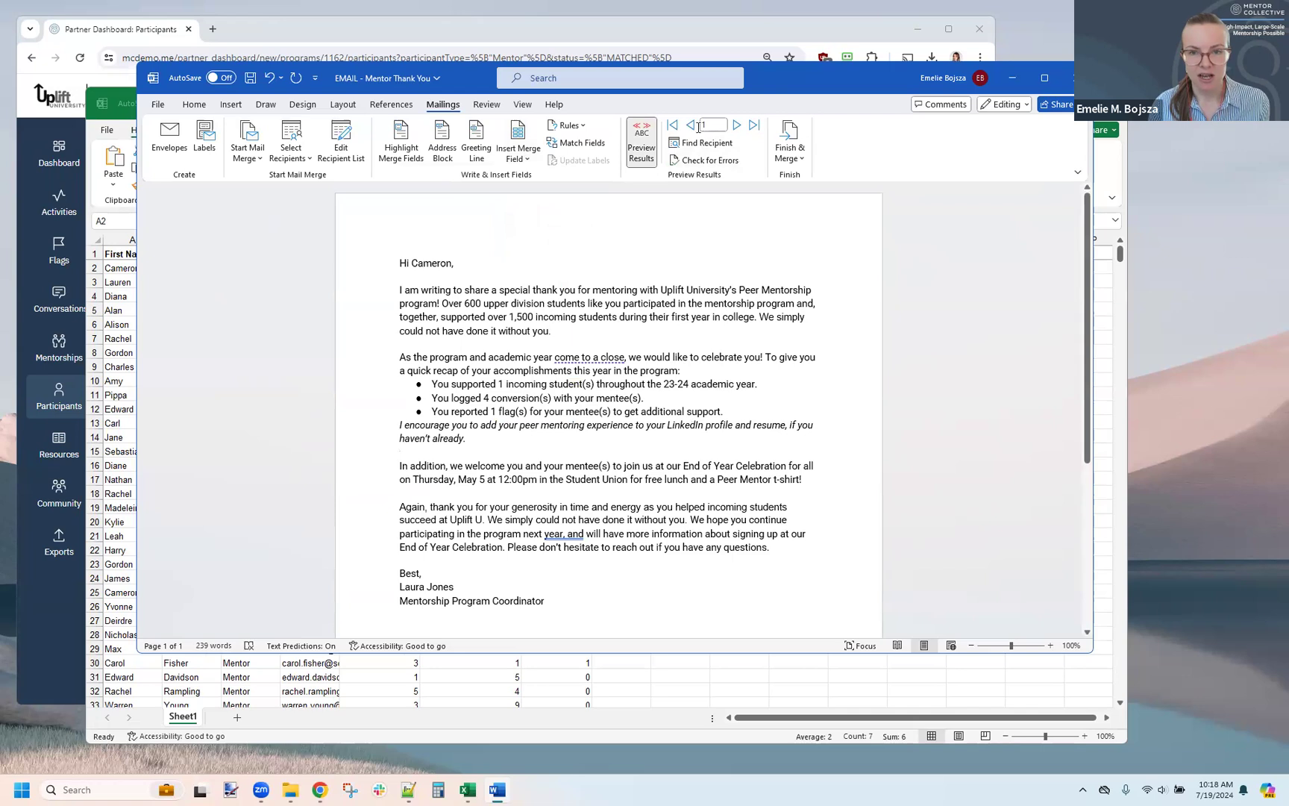
Preview the second recipient's email, compare it with row 3 of the workbook, and continue the Word preview to record 6.
{"action": "left_click", "coordinate": [737, 125]}
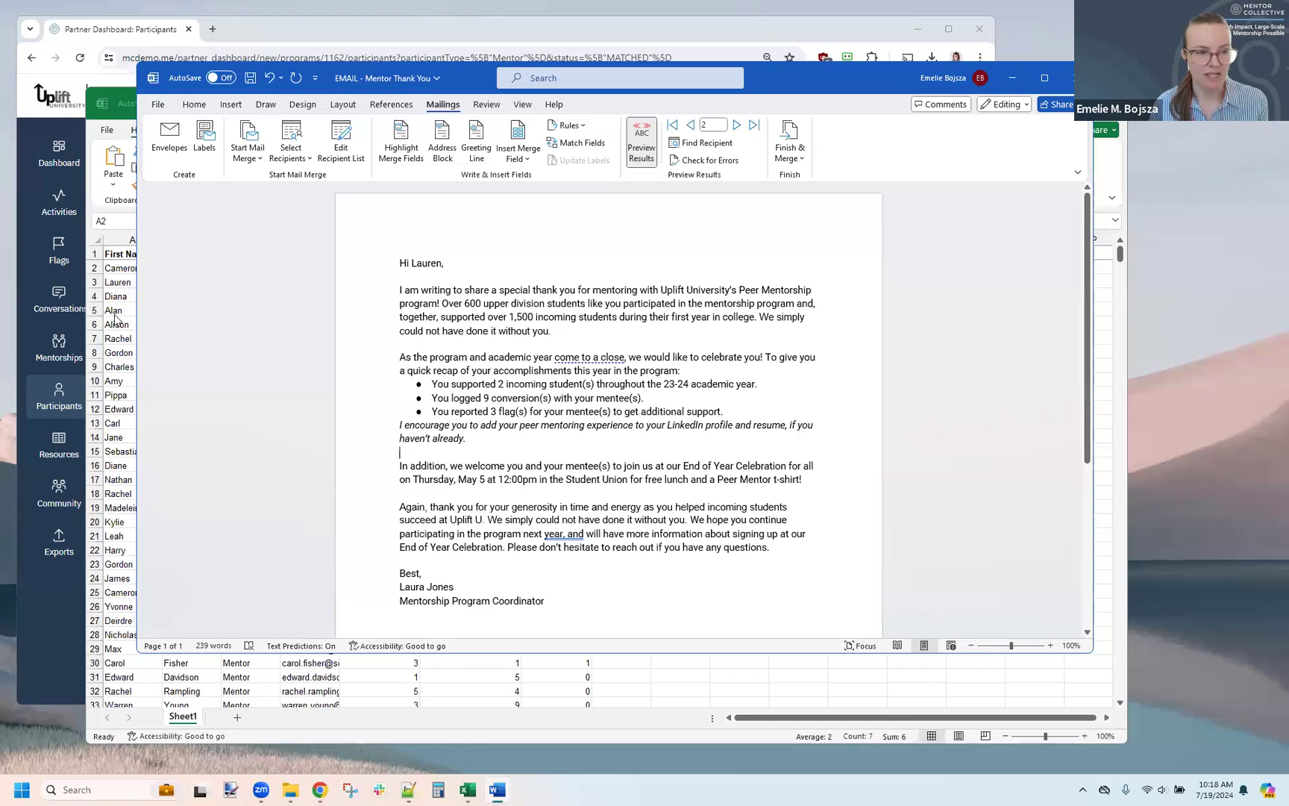
{"action": "left_click", "coordinate": [95, 281]}
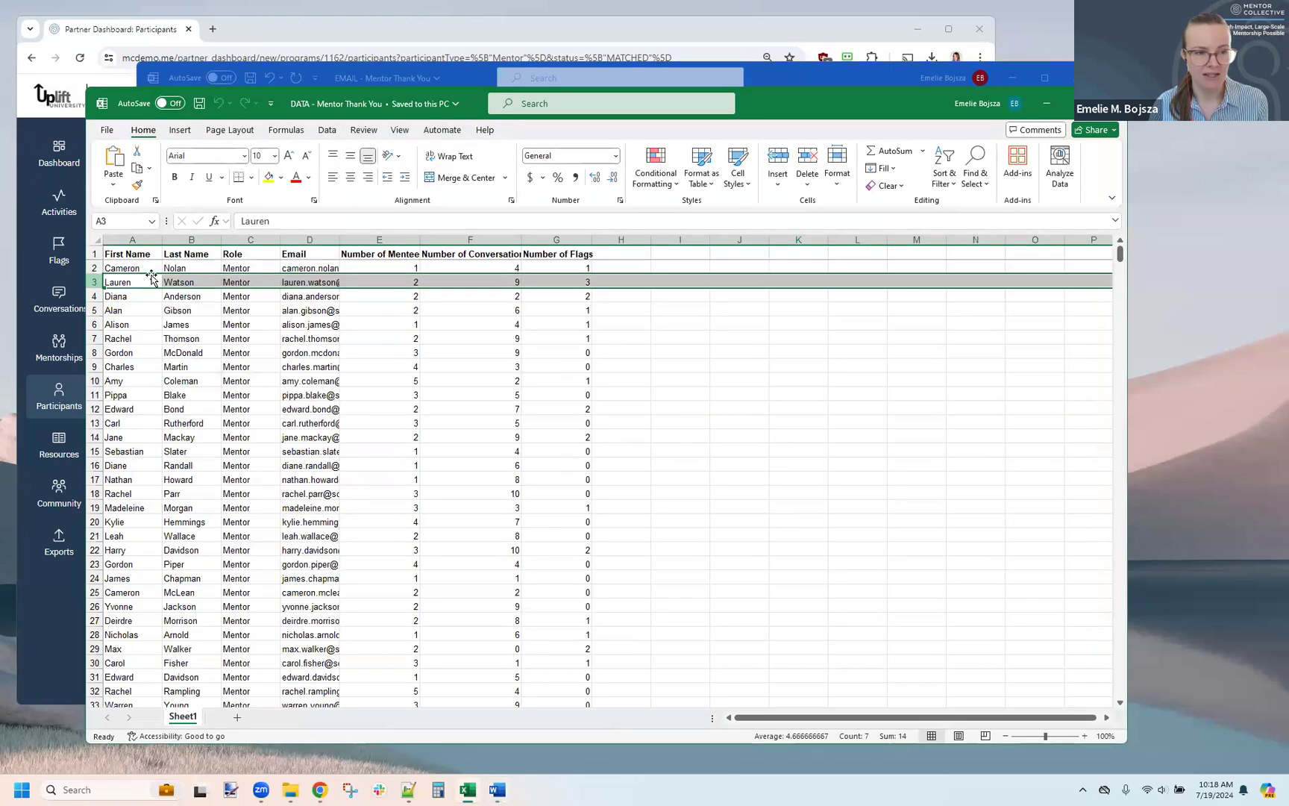
{"action": "left_click", "coordinate": [468, 80]}
{"action": "left_click", "coordinate": [736, 126]}
{"action": "left_click", "coordinate": [736, 125]}
{"action": "left_click", "coordinate": [735, 126]}
{"action": "left_click", "coordinate": [735, 125]}
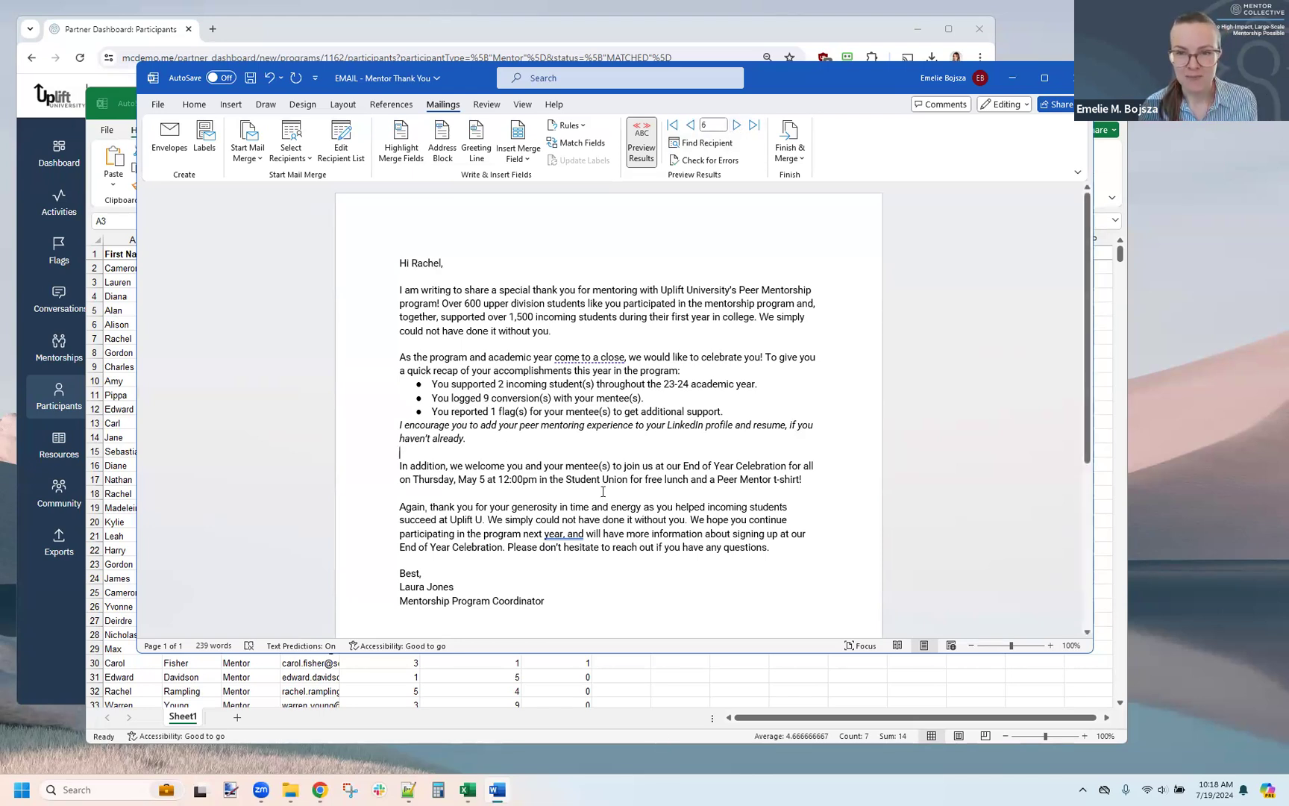
Set up a merge to email messages addressed by the Email field, checking the workbook's Email column, with the subject line "Thank you!".
{"action": "left_click", "coordinate": [793, 158]}
{"action": "left_click", "coordinate": [795, 162]}
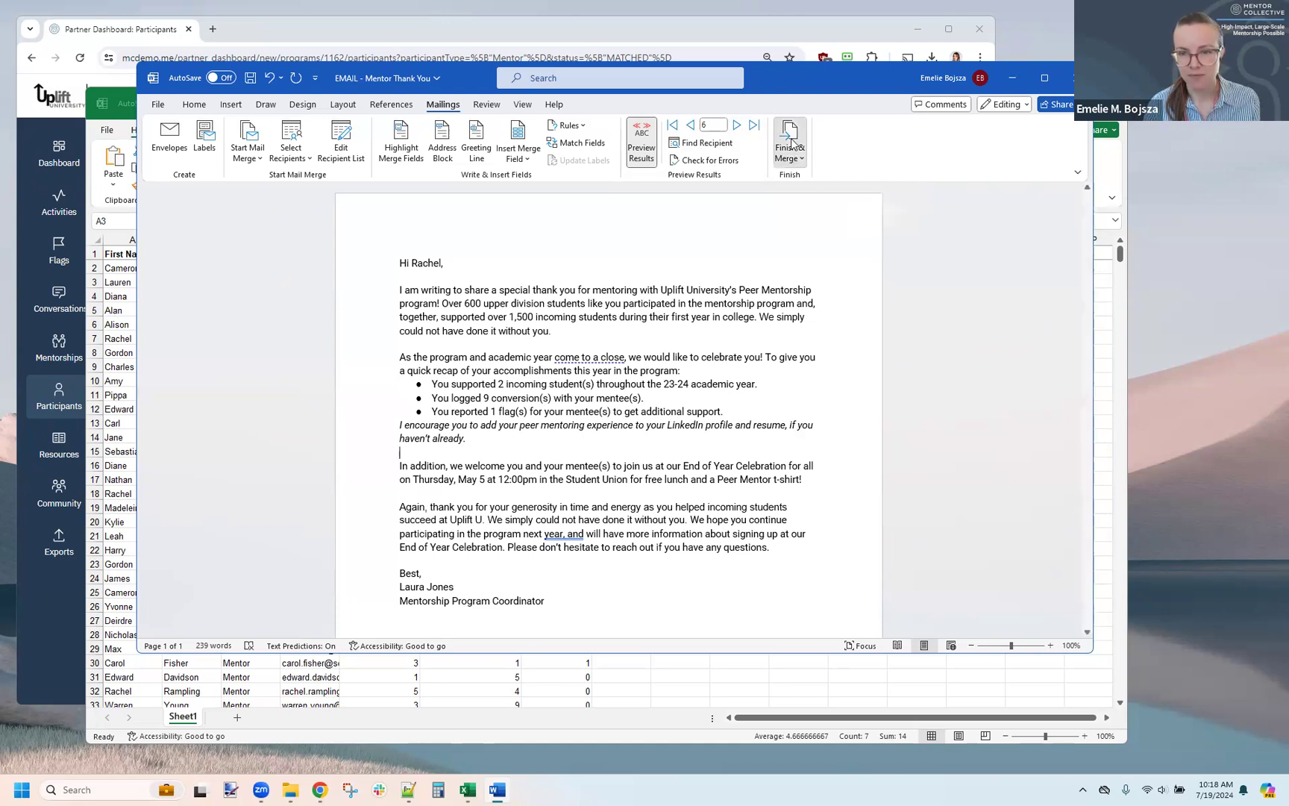
{"action": "left_click", "coordinate": [793, 139]}
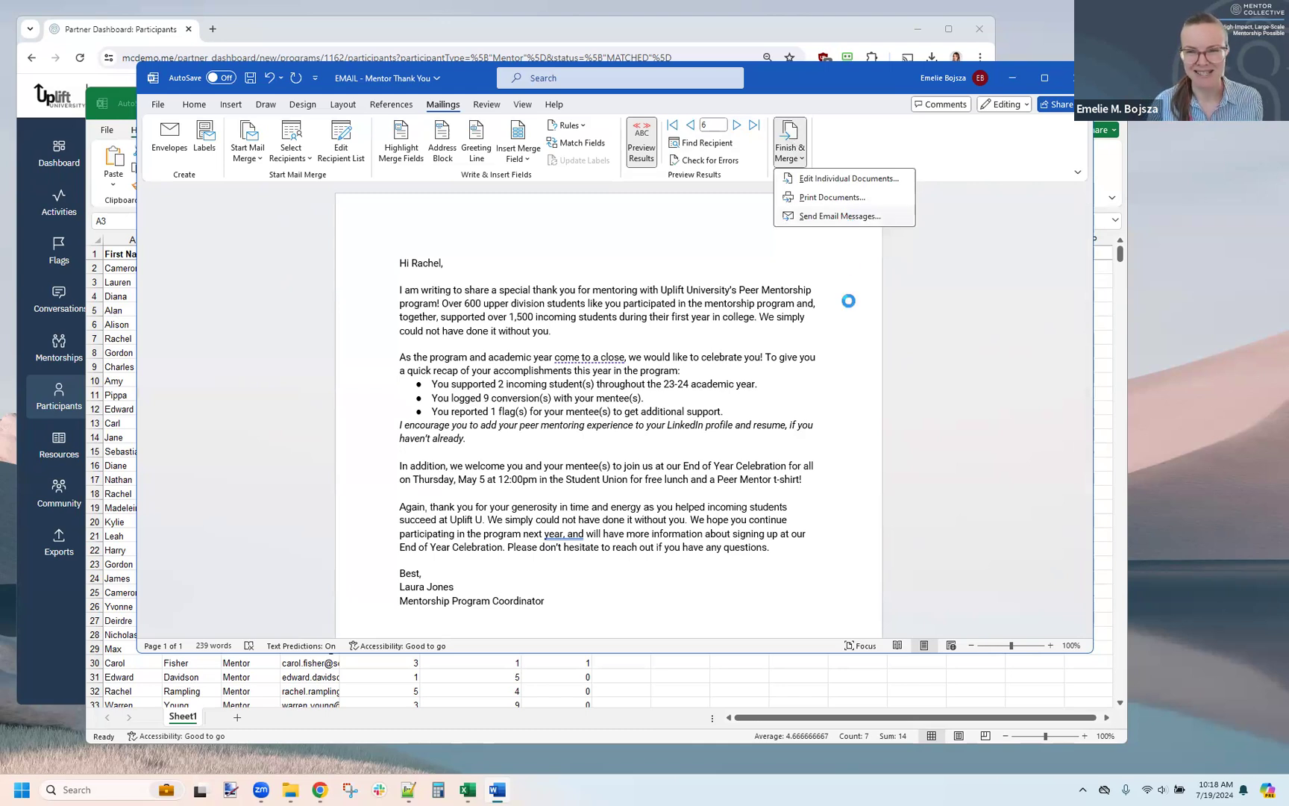
{"action": "left_click", "coordinate": [850, 220]}
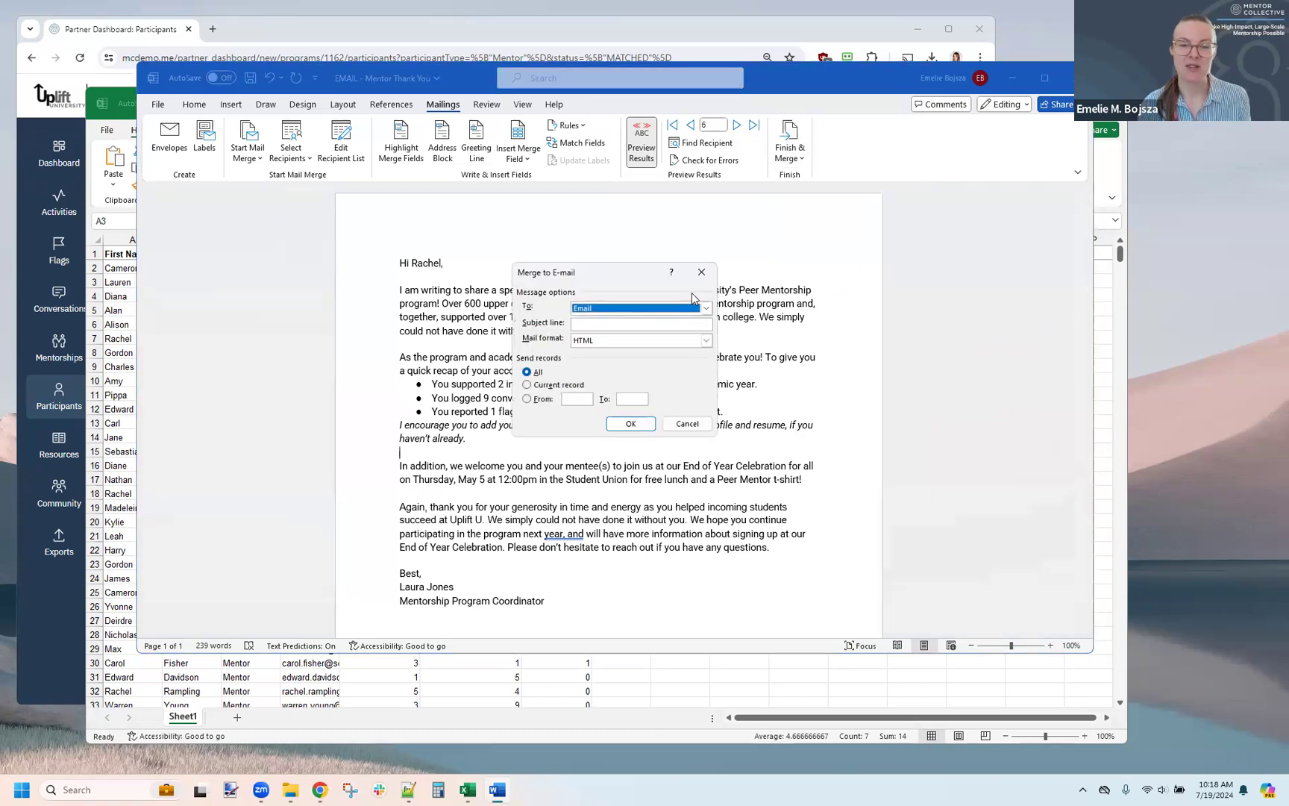
{"action": "left_click", "coordinate": [623, 311]}
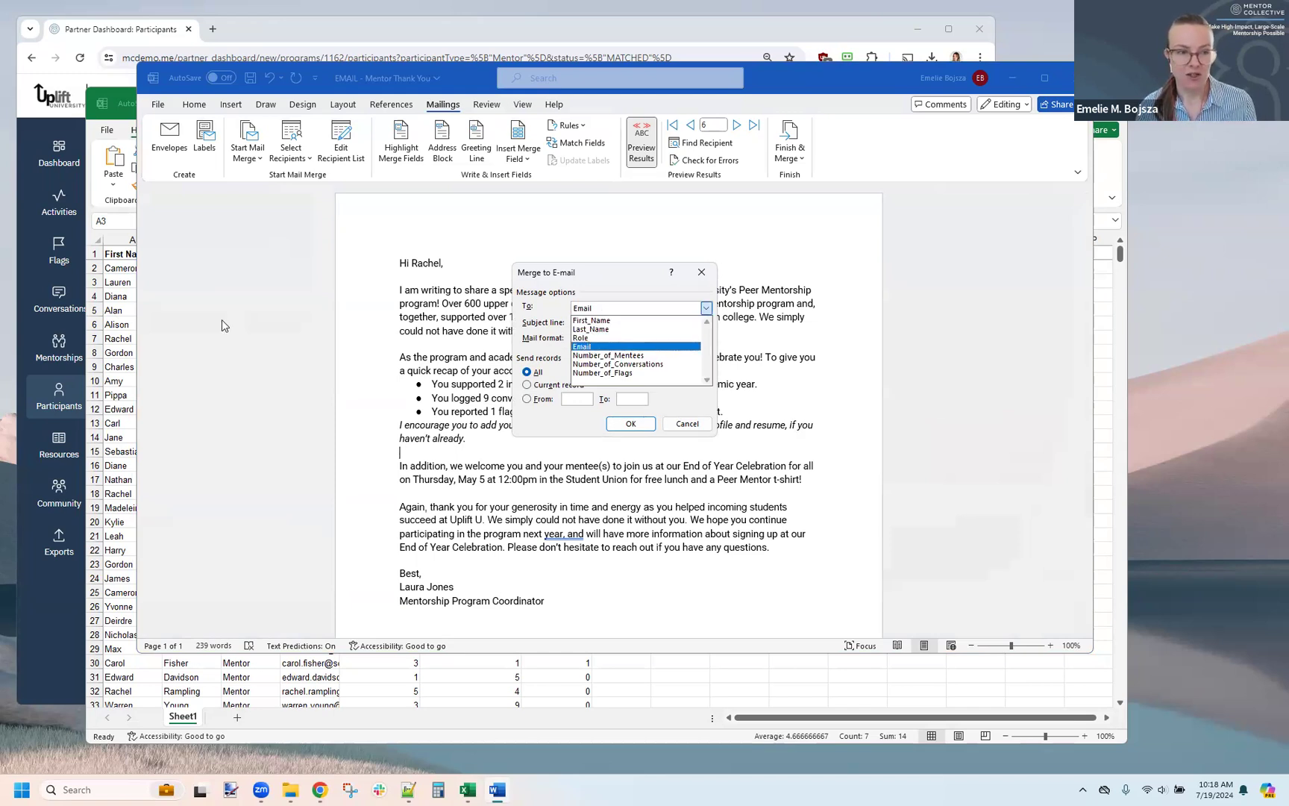
{"action": "left_click", "coordinate": [112, 291]}
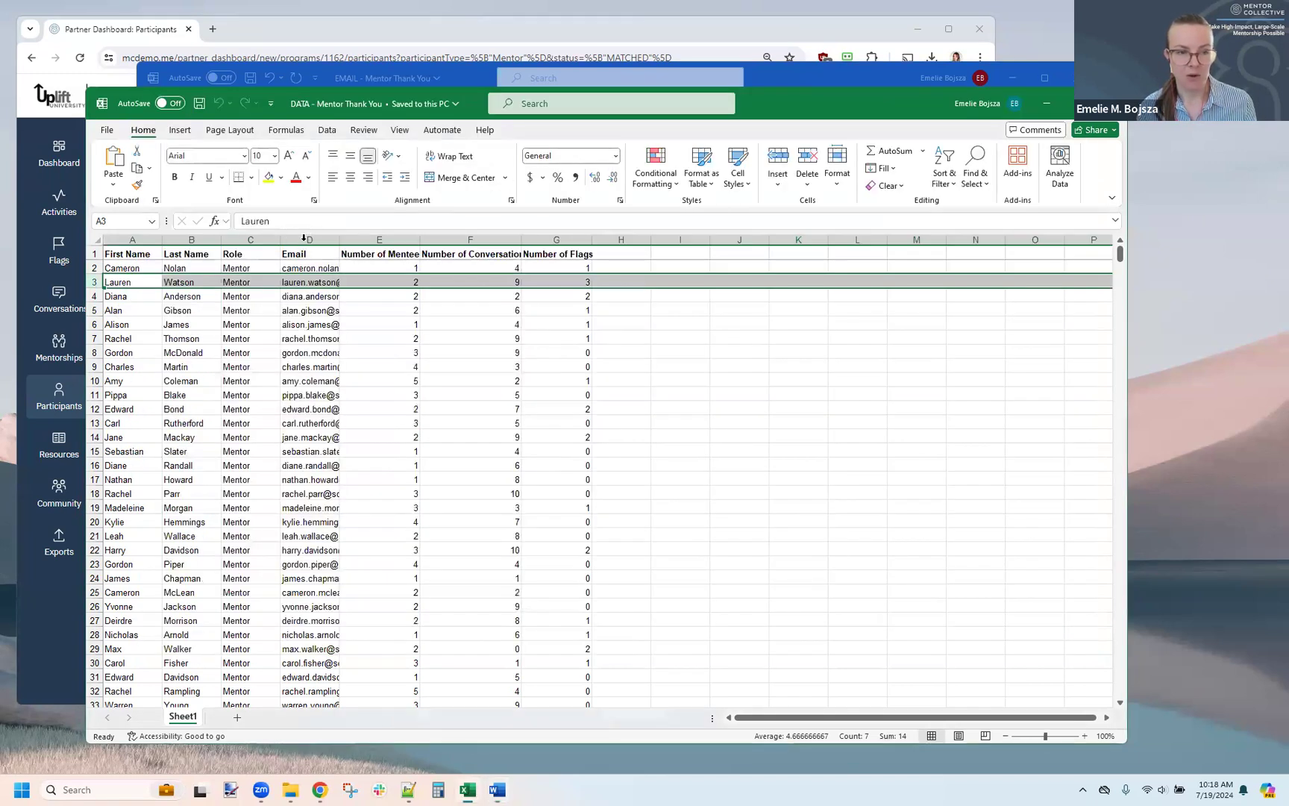
{"action": "left_click", "coordinate": [308, 239]}
{"action": "left_click", "coordinate": [463, 77]}
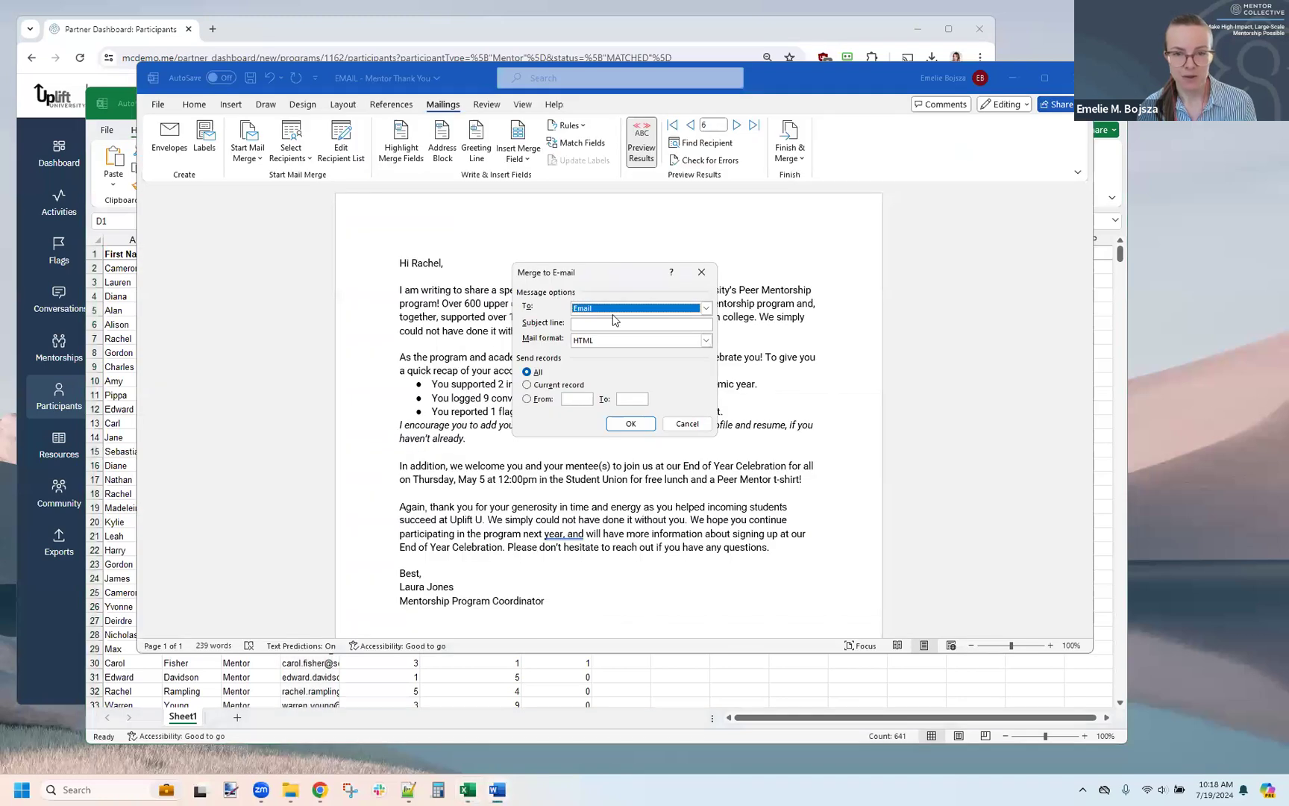
{"action": "left_click", "coordinate": [607, 322]}
{"action": "type", "text": "Thank you!"}
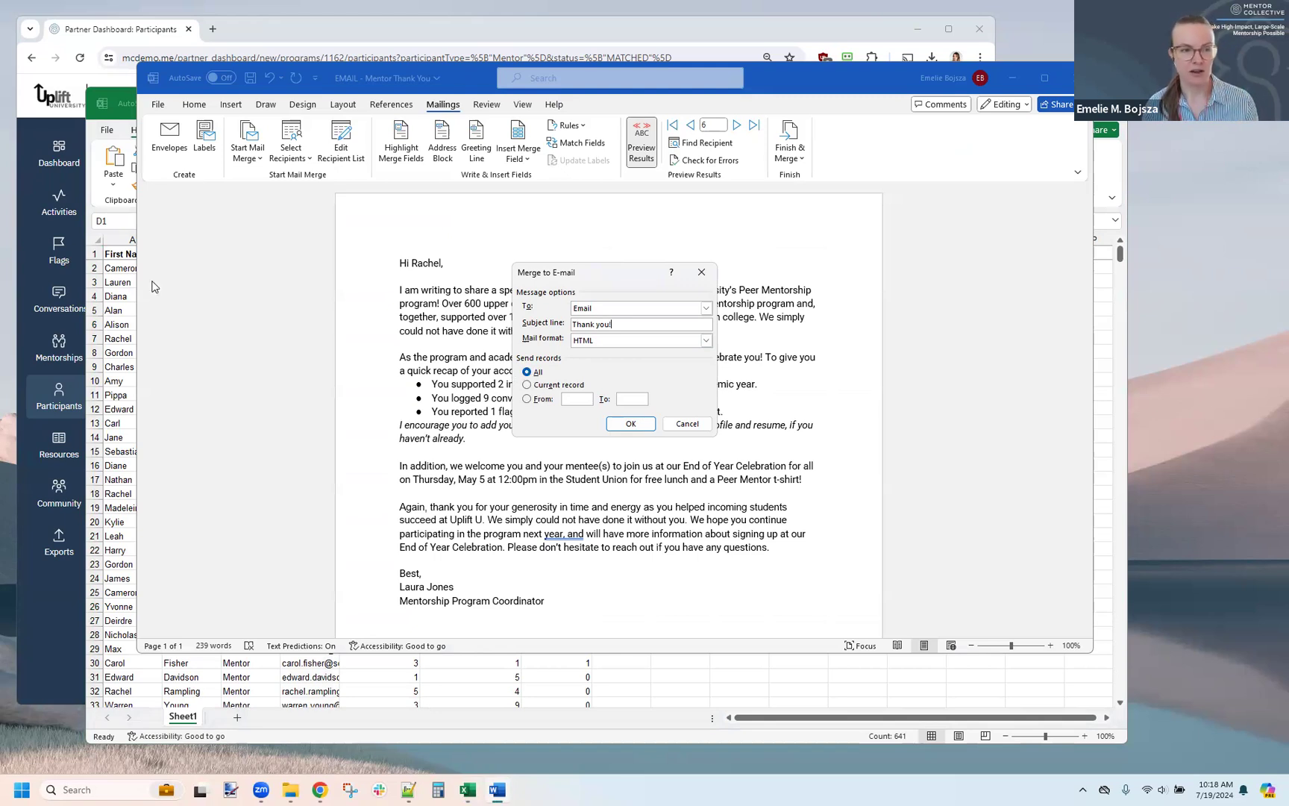
Select all mentor first names from A2 down in the workbook to check the recipient count, and return to the Word merge settings.
{"action": "left_click", "coordinate": [112, 268]}
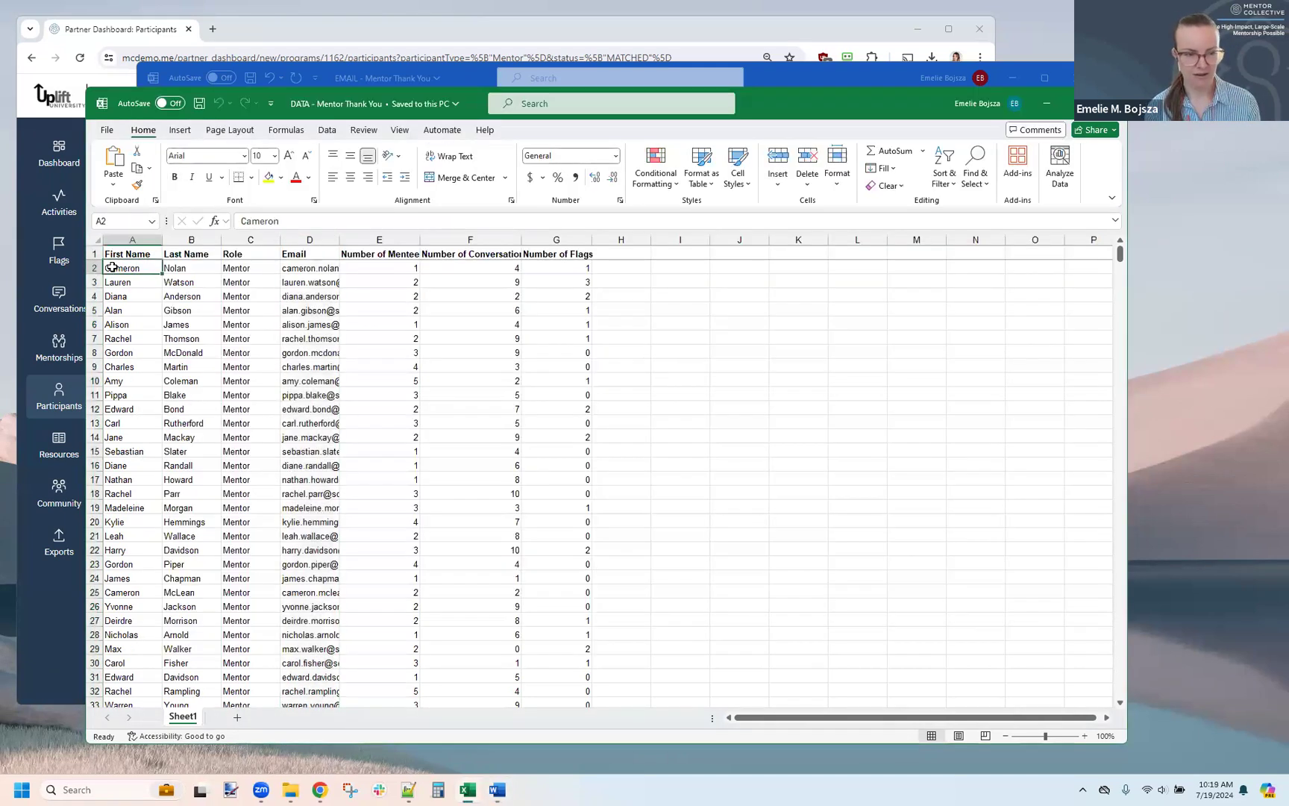
{"action": "key", "text": "ctrl+shift+Down"}
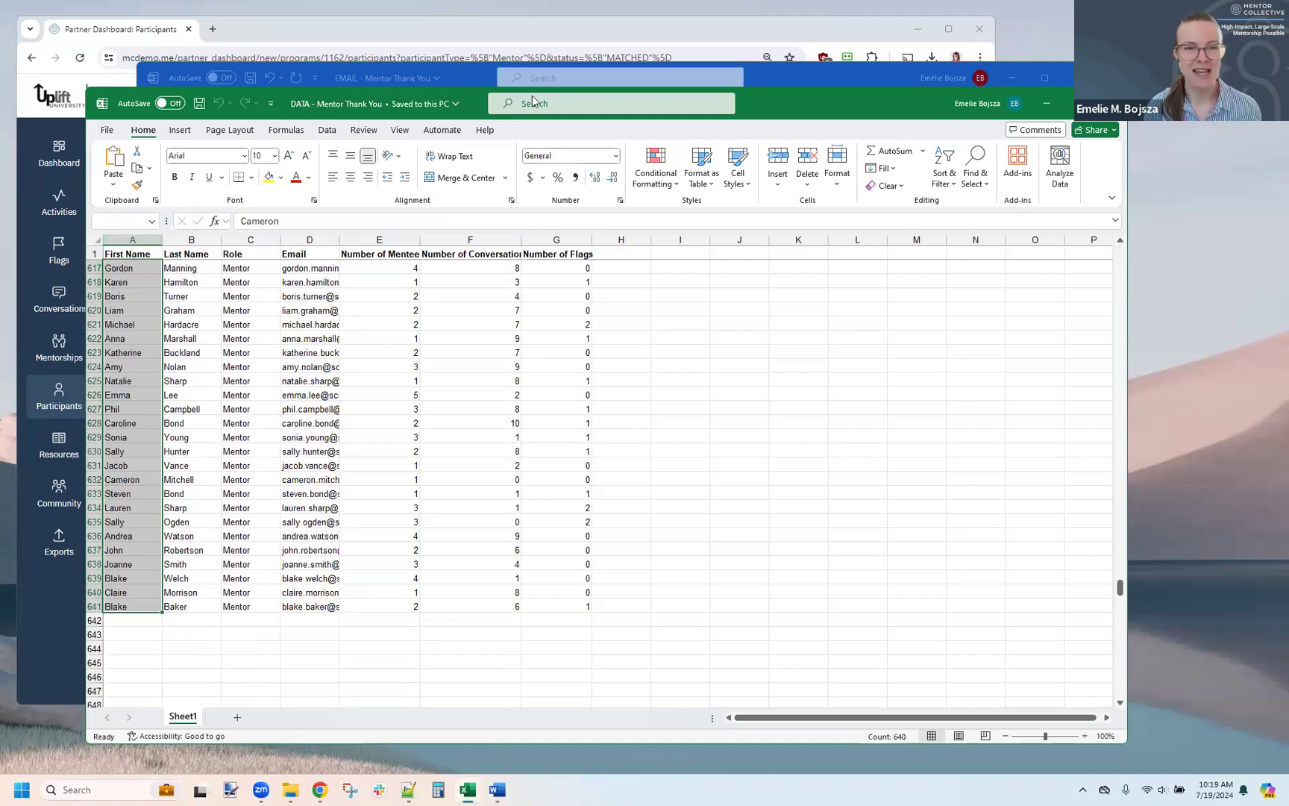
{"action": "left_click", "coordinate": [478, 80]}
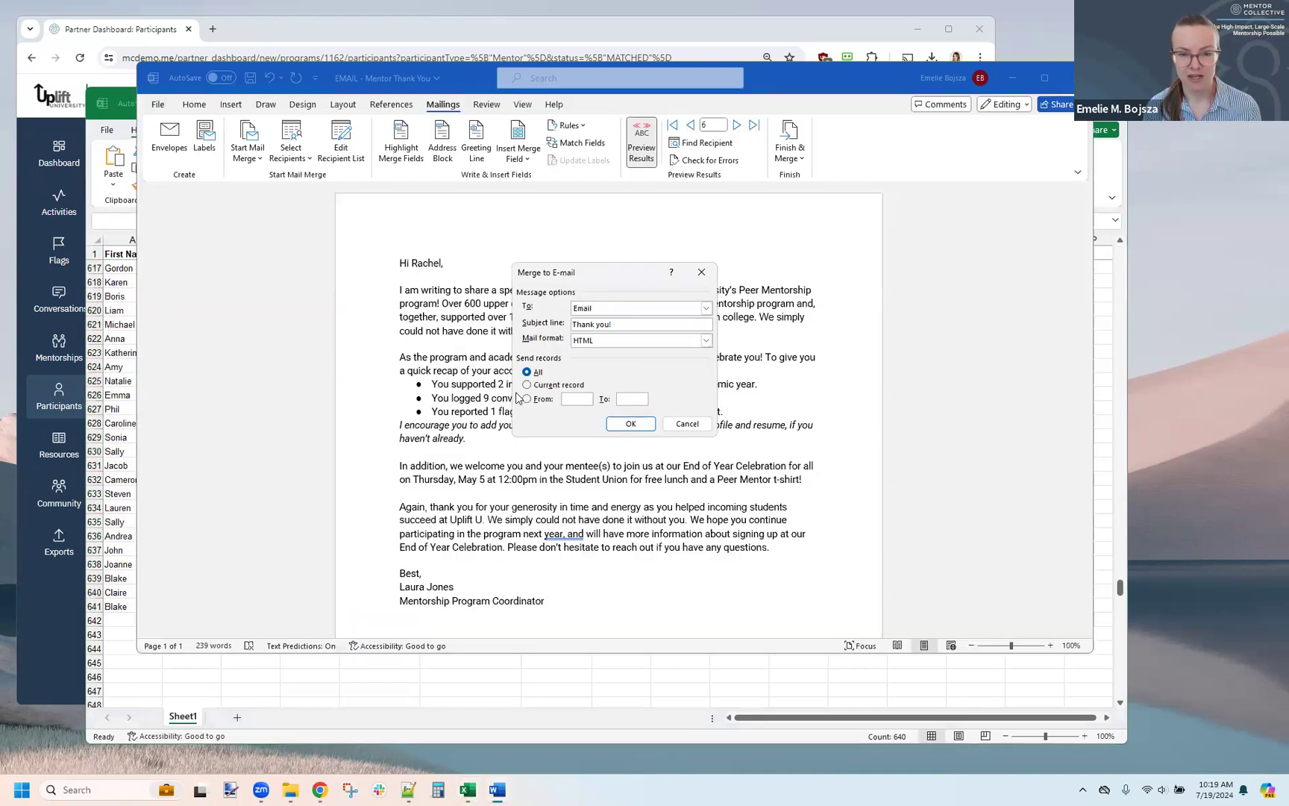